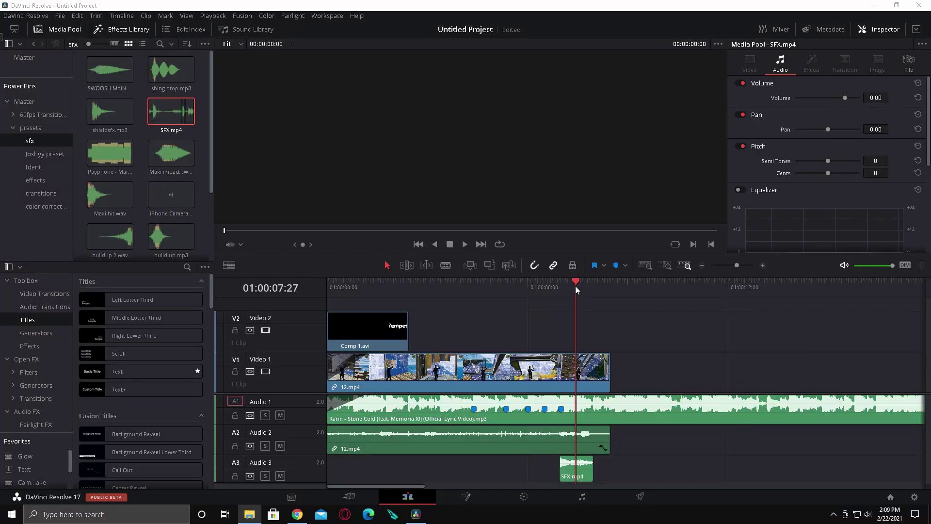
Step: Look over the 12.mp4 gameplay clip and the music track, checking the footage around the music's beat markers
{"action": "left_click", "coordinate": [442, 420]}
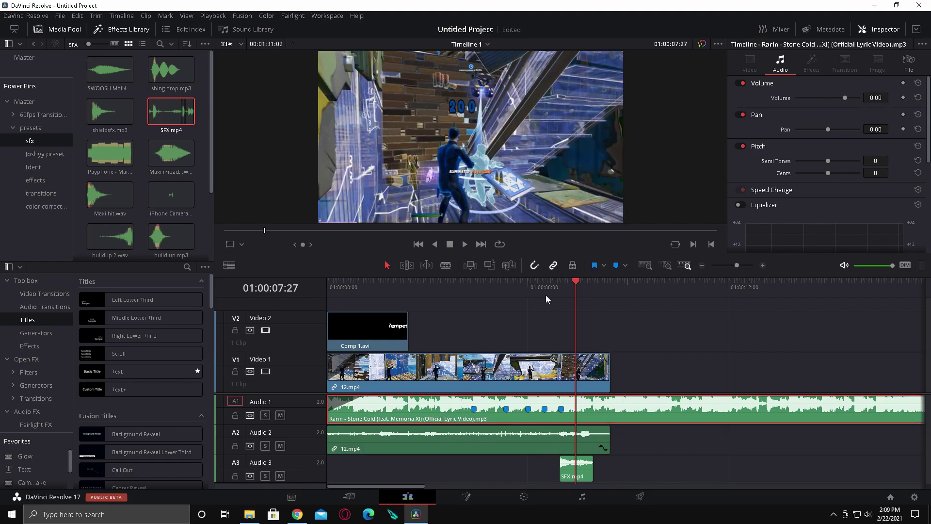
{"action": "left_click_drag", "start_coordinate": [569, 292], "coordinate": [506, 290]}
{"action": "left_click", "coordinate": [534, 382]}
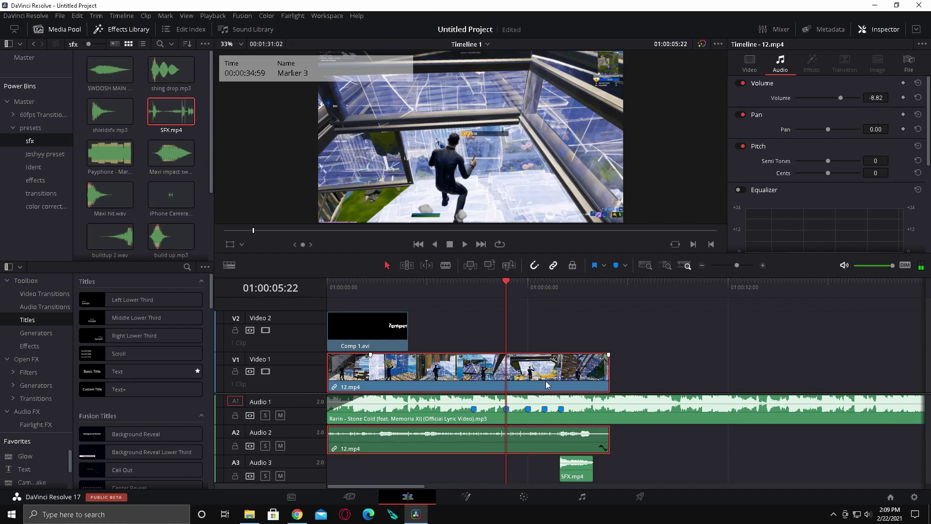
{"action": "left_click", "coordinate": [388, 292]}
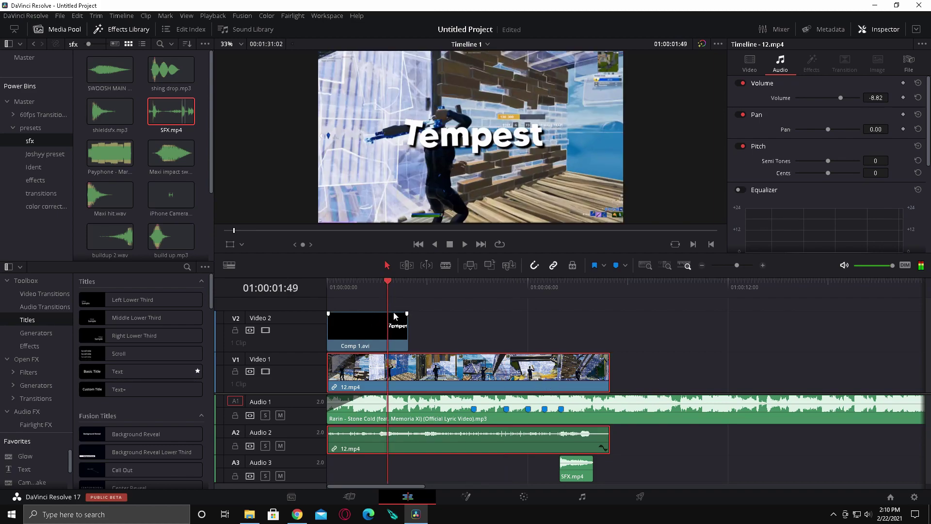
{"action": "left_click_drag", "start_coordinate": [390, 291], "coordinate": [537, 304]}
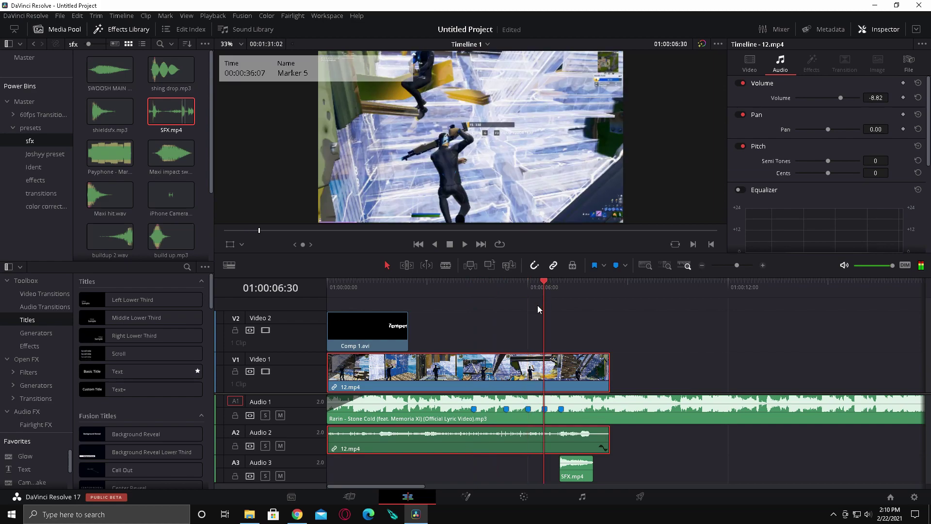
{"action": "left_click", "coordinate": [489, 418]}
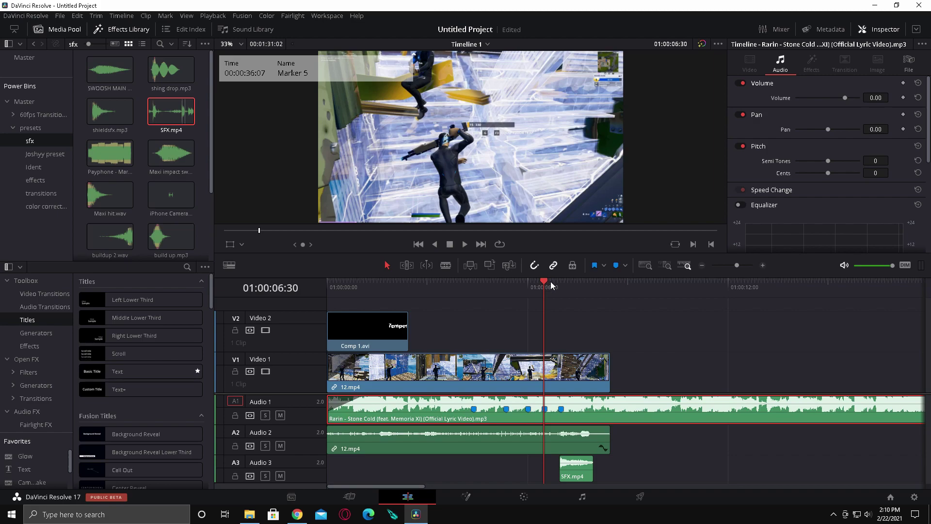
{"action": "left_click", "coordinate": [577, 383]}
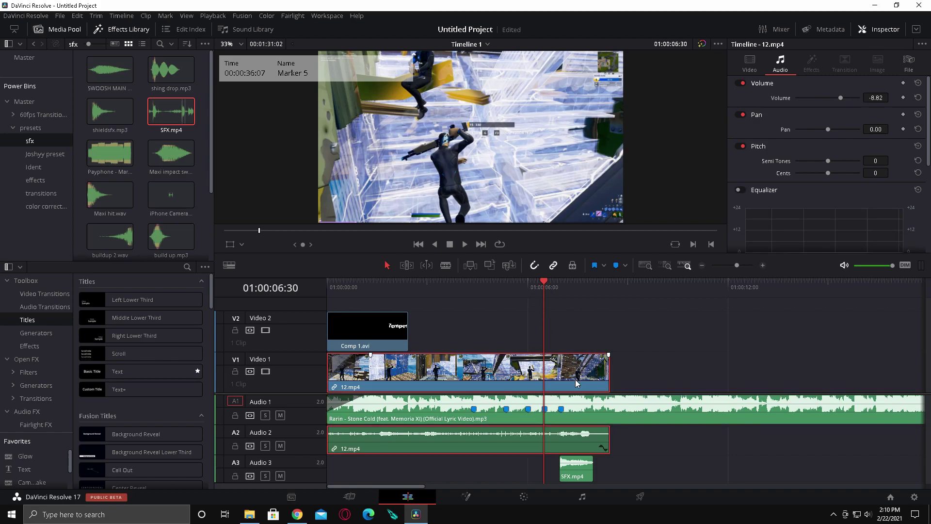
Step: Split the 12.mp4 clip at Marker 1, at 01:00:07:00
{"action": "left_click_drag", "start_coordinate": [540, 284], "coordinate": [561, 287]}
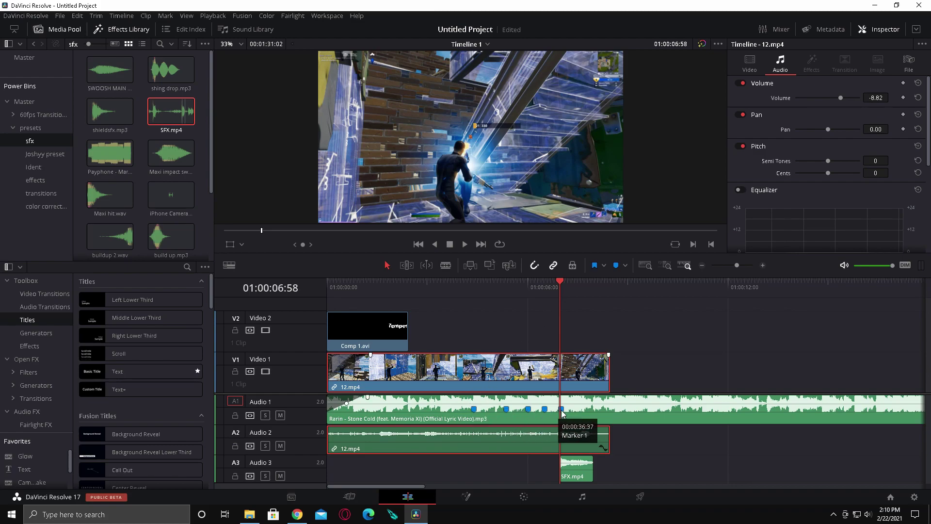
{"action": "left_click_drag", "start_coordinate": [738, 265], "coordinate": [738, 265]}
{"action": "right_click", "coordinate": [644, 369]}
{"action": "left_click", "coordinate": [669, 361]}
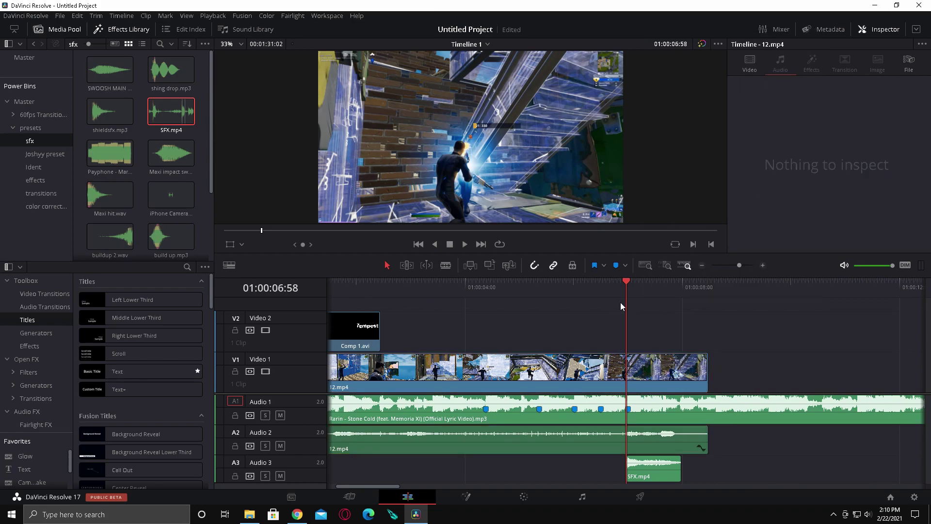
{"action": "left_click", "coordinate": [632, 289]}
{"action": "left_click", "coordinate": [644, 370]}
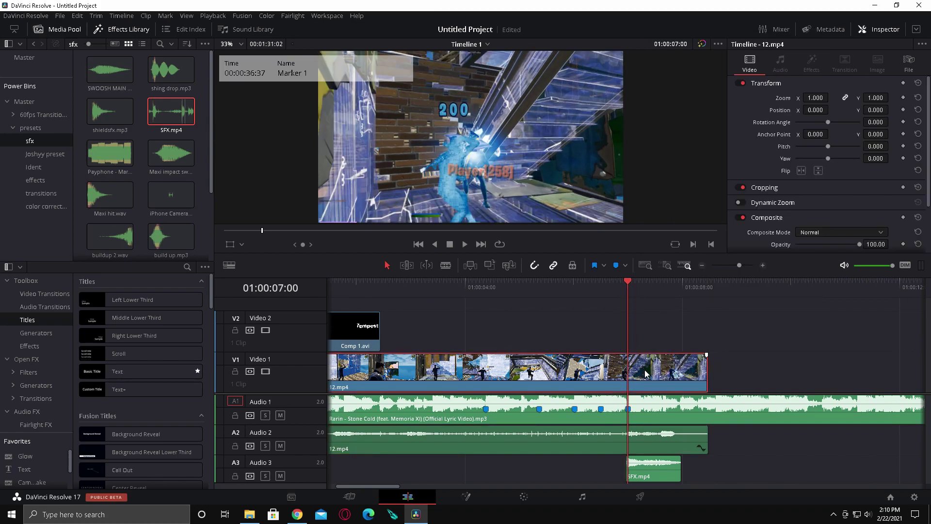
{"action": "key", "text": "ctrl+b"}
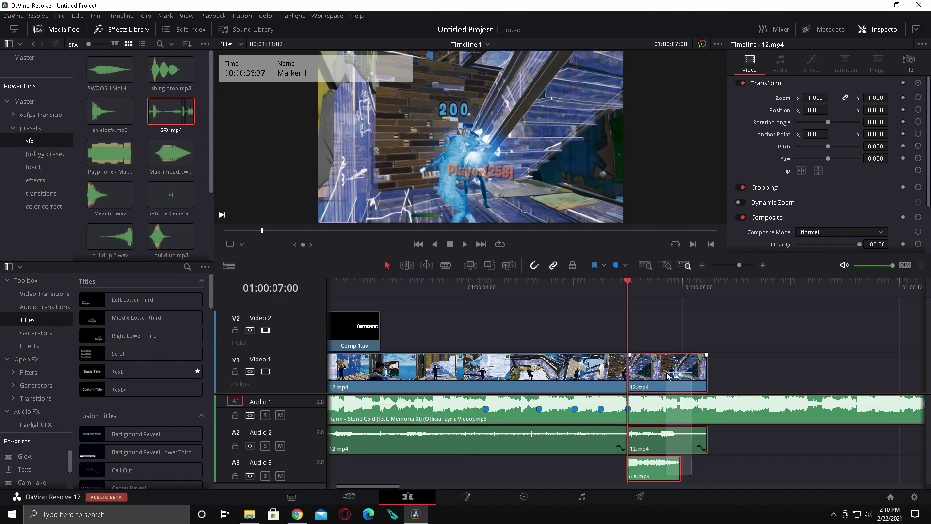
Step: Lock the Audio 1 track and move the clips after the cut, including SFX.mp4, far along the timeline to clear space
{"action": "left_click", "coordinate": [235, 415]}
{"action": "left_click_drag", "start_coordinate": [702, 474], "coordinate": [926, 377]}
{"action": "left_click_drag", "start_coordinate": [738, 265], "coordinate": [740, 264]}
Step: Show the retime curve and the retime controls on the first 12.mp4 clip, with the playhead at Marker 6
{"action": "left_click", "coordinate": [507, 296]}
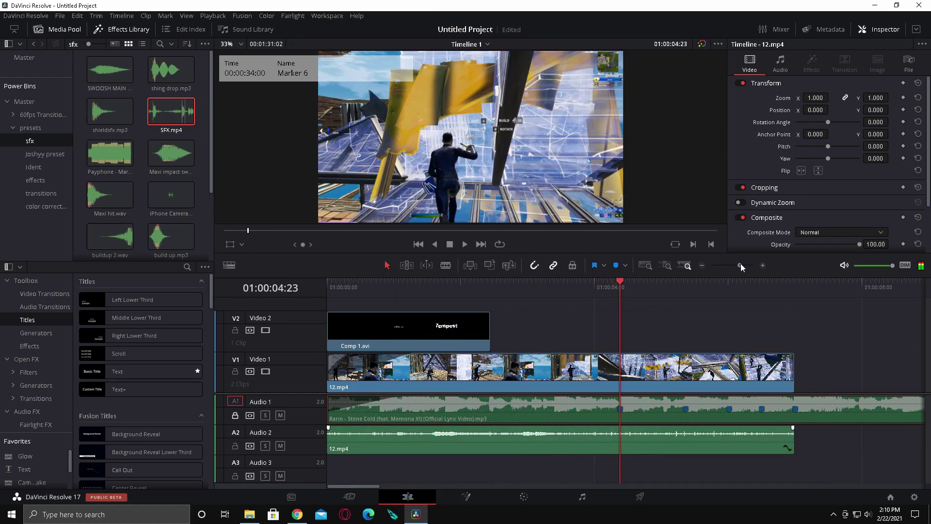
{"action": "right_click", "coordinate": [630, 364]}
{"action": "left_click", "coordinate": [676, 240]}
{"action": "right_click", "coordinate": [662, 313]}
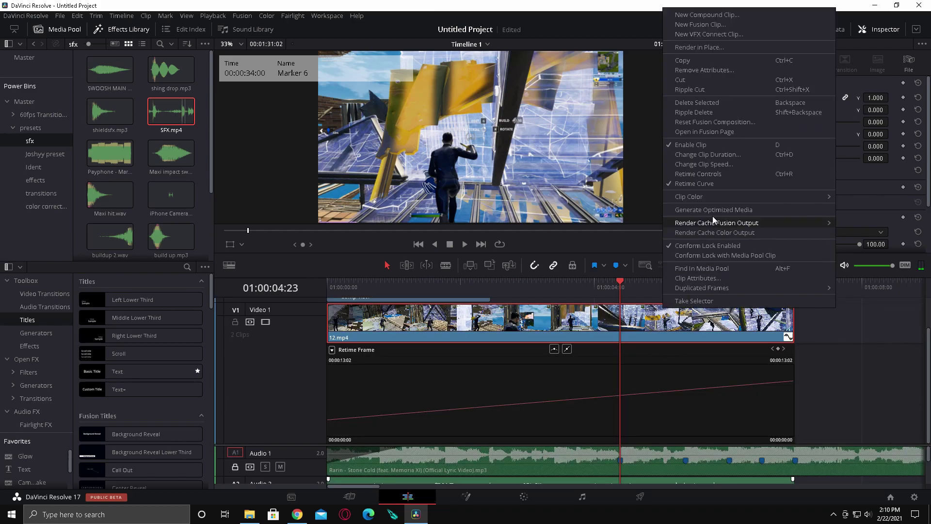
{"action": "left_click", "coordinate": [704, 175]}
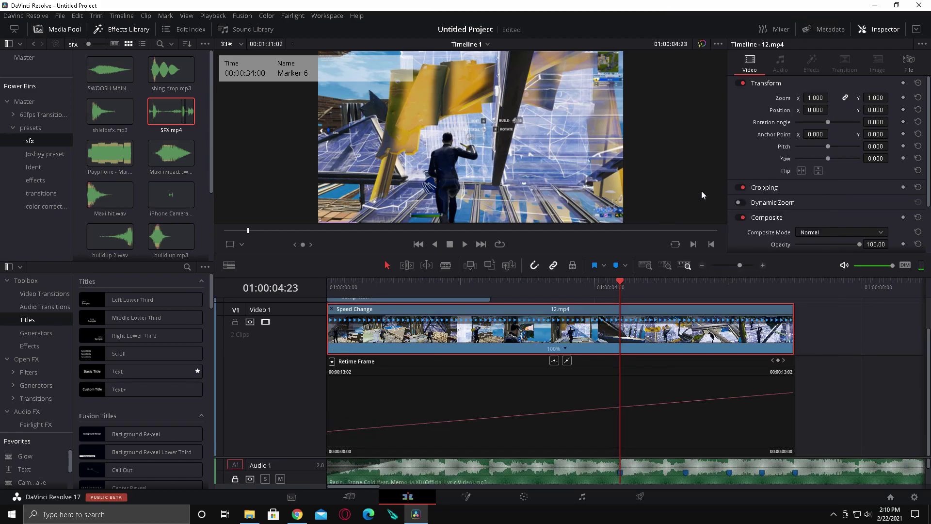
Step: Switch the clip's curve display from Retime Frame to Retime Speed
{"action": "left_click", "coordinate": [332, 362]}
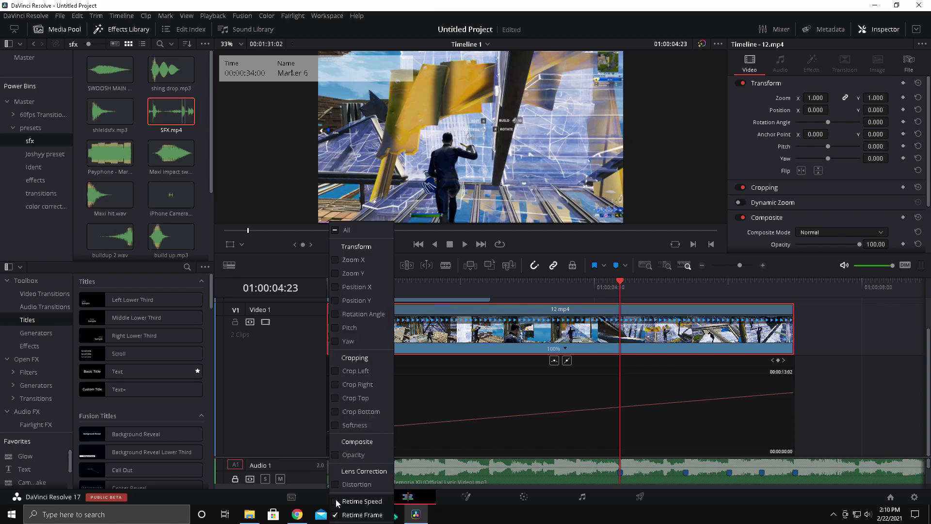
{"action": "left_click", "coordinate": [338, 502]}
{"action": "left_click", "coordinate": [335, 516]}
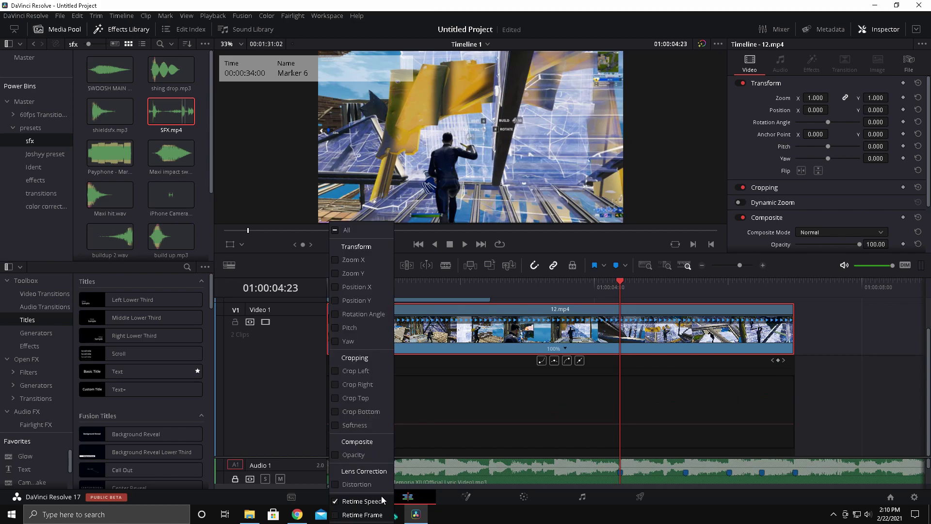
{"action": "left_click", "coordinate": [842, 370]}
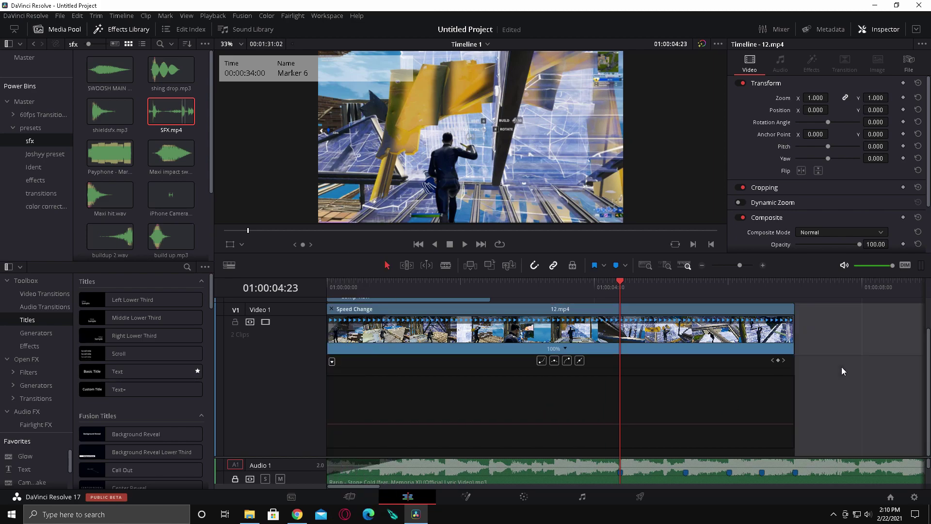
Step: Add speed points to the 12.mp4 clip at Marker 6, Marker 3 and Marker 4
{"action": "left_click", "coordinate": [566, 349]}
{"action": "left_click", "coordinate": [585, 364]}
{"action": "left_click_drag", "start_coordinate": [630, 295], "coordinate": [725, 294]}
{"action": "left_click", "coordinate": [479, 349]}
{"action": "left_click", "coordinate": [495, 362]}
{"action": "left_click", "coordinate": [479, 348]}
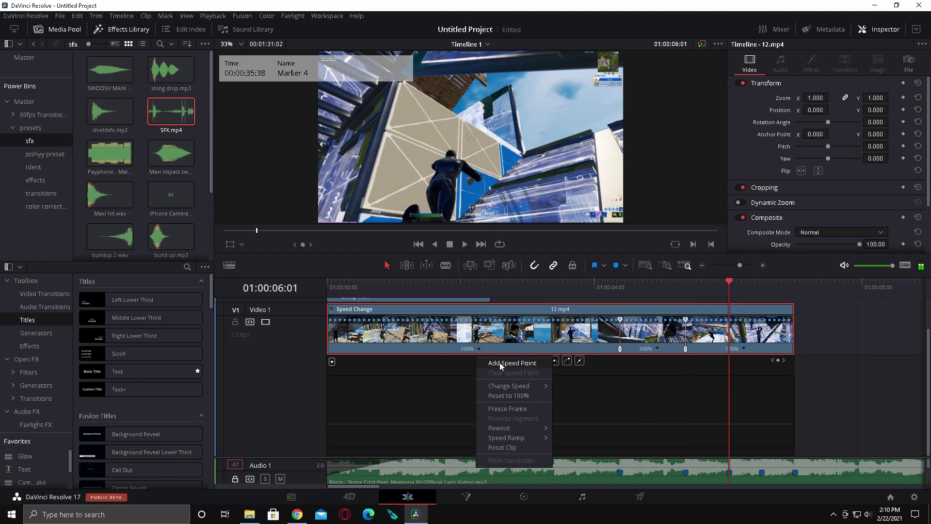
{"action": "left_click", "coordinate": [496, 362]}
Step: Add a speed point a few frames before the end of the clip, at 01:00:06:55
{"action": "mouse_move", "coordinate": [731, 286]}
{"action": "left_mouse_down"}
{"action": "mouse_move", "coordinate": [770, 287]}
{"action": "mouse_move", "coordinate": [770, 304]}
{"action": "mouse_move", "coordinate": [787, 277]}
{"action": "left_mouse_up"}
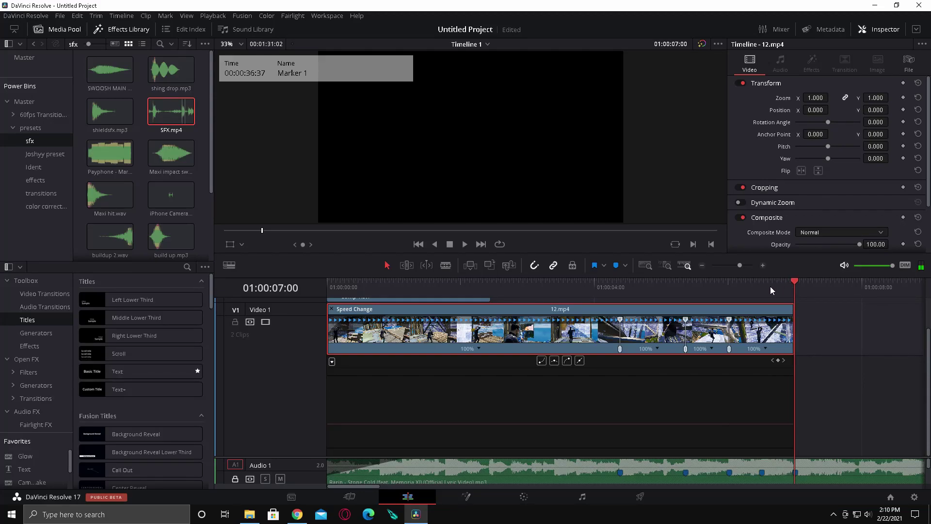
{"action": "key", "text": "Left"}
{"action": "key", "text": "Left"}
{"action": "key", "text": "Left"}
{"action": "key", "text": "Left"}
{"action": "key", "text": "Left"}
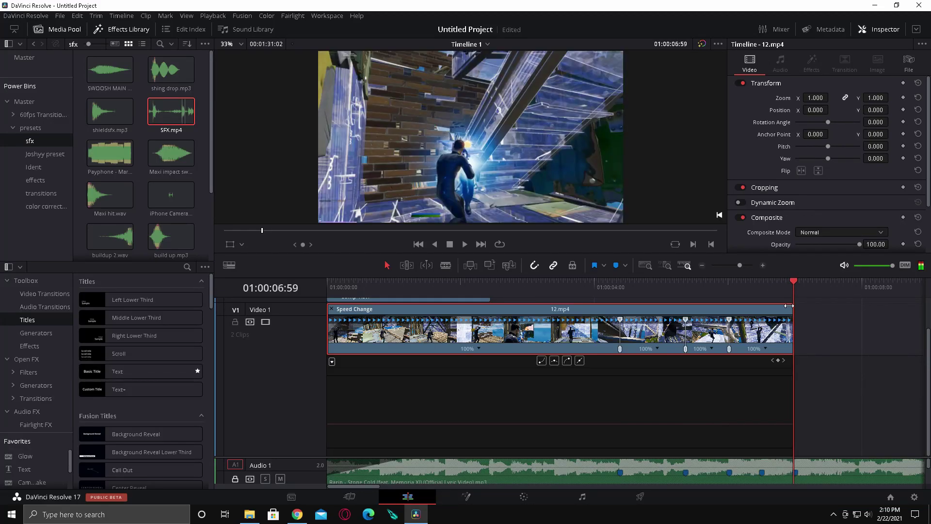
{"action": "left_click", "coordinate": [766, 350]}
{"action": "left_click", "coordinate": [780, 361]}
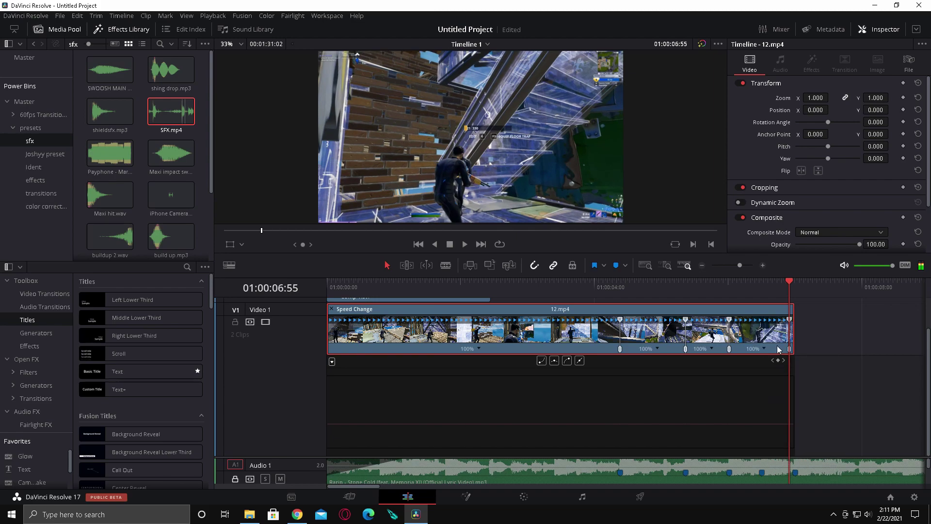
Step: Add a speed point a few frames before the Marker 4 speed point, at 01:00:05:57
{"action": "left_click", "coordinate": [731, 287]}
{"action": "key", "text": "Left"}
{"action": "key", "text": "Left"}
Step: Add a speed point a few frames before the Marker 3 speed point, at 01:00:05:17
{"action": "key", "text": "Left"}
{"action": "key", "text": "Left"}
{"action": "key", "text": "Left"}
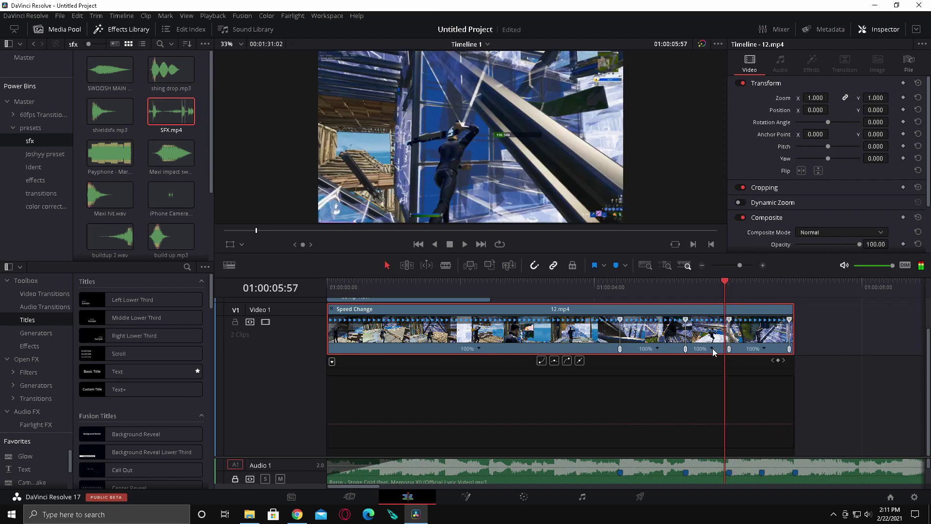
{"action": "left_click", "coordinate": [711, 349]}
{"action": "left_click", "coordinate": [724, 363]}
{"action": "left_click_drag", "start_coordinate": [719, 291], "coordinate": [681, 308]}
{"action": "key", "text": "Left"}
{"action": "key", "text": "Left"}
{"action": "key", "text": "Left"}
{"action": "key", "text": "Left"}
{"action": "key", "text": "Left"}
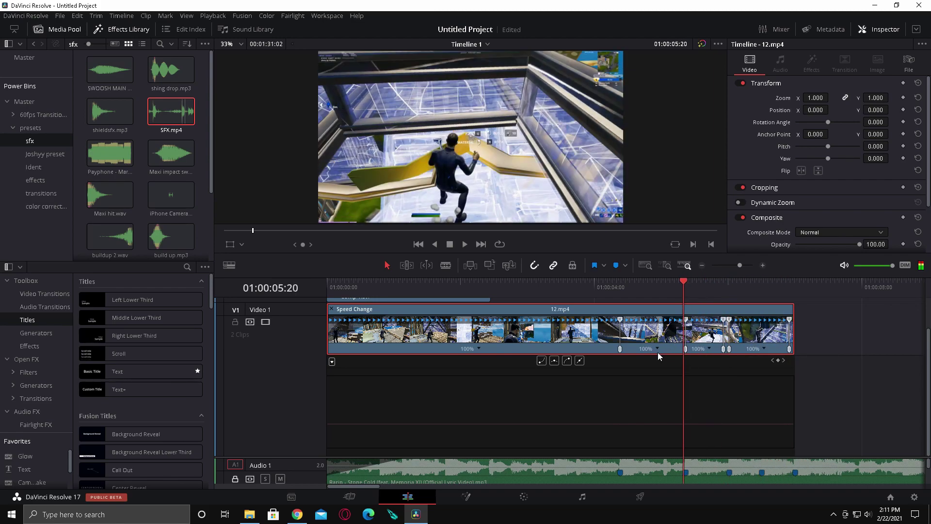
{"action": "left_click", "coordinate": [656, 348]}
{"action": "left_click", "coordinate": [672, 362]}
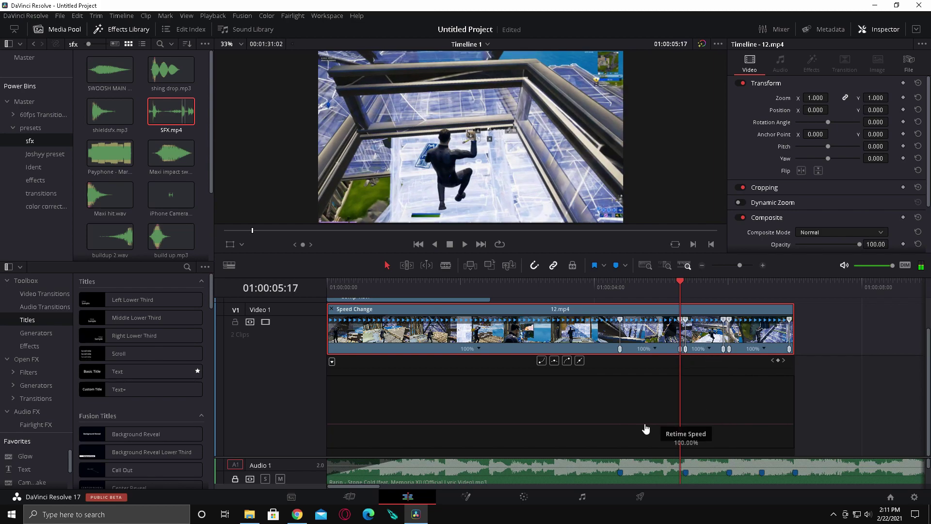
Step: Set the retime speed of the segment starting at Marker 6 to 25% and raise the short segment following it to 300%
{"action": "left_click_drag", "start_coordinate": [638, 427], "coordinate": [675, 490]}
{"action": "left_click_drag", "start_coordinate": [864, 423], "coordinate": [846, 319]}
Step: Pull the first fast segment back so it ends at Marker 3, and slow the segment after it to 26%
{"action": "left_click", "coordinate": [863, 286]}
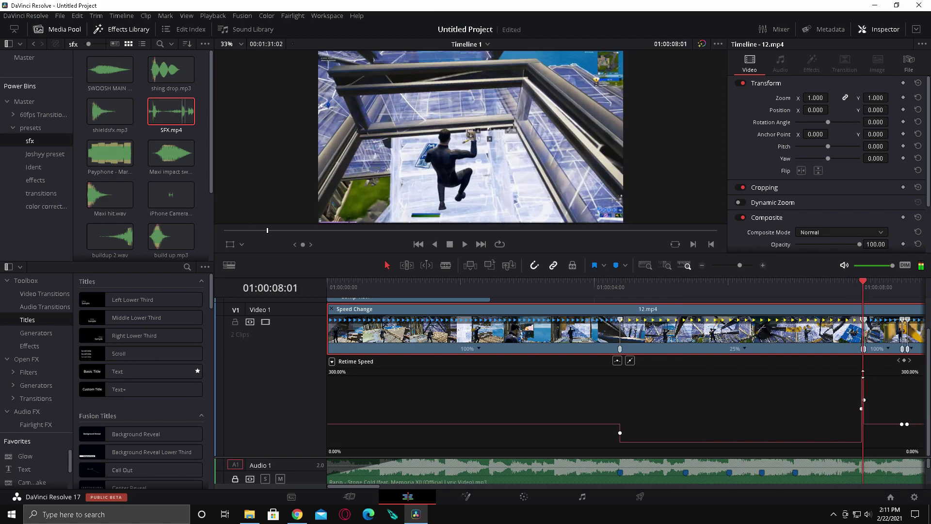
{"action": "left_click", "coordinate": [685, 287]}
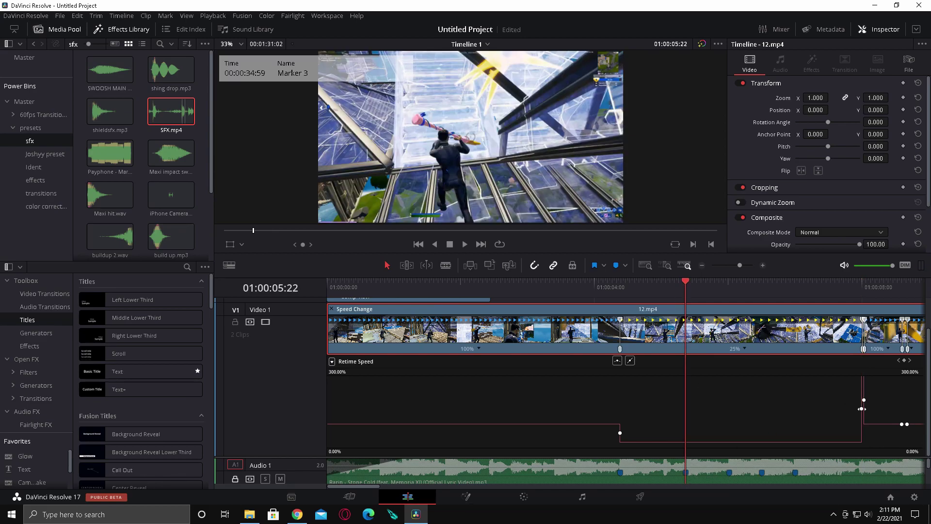
{"action": "left_click_drag", "start_coordinate": [861, 408], "coordinate": [725, 512]}
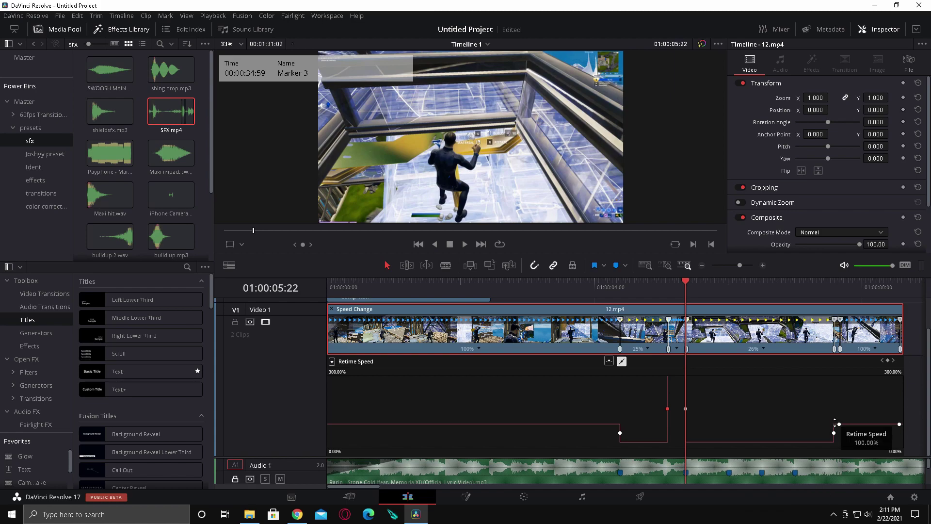
Step: Raise the second short segment to 300% ending at Marker 4, and slow the segment after it to 26%
{"action": "left_click_drag", "start_coordinate": [837, 423], "coordinate": [821, 309]}
{"action": "left_click_drag", "start_coordinate": [835, 408], "coordinate": [781, 511]}
{"action": "left_click", "coordinate": [728, 282]}
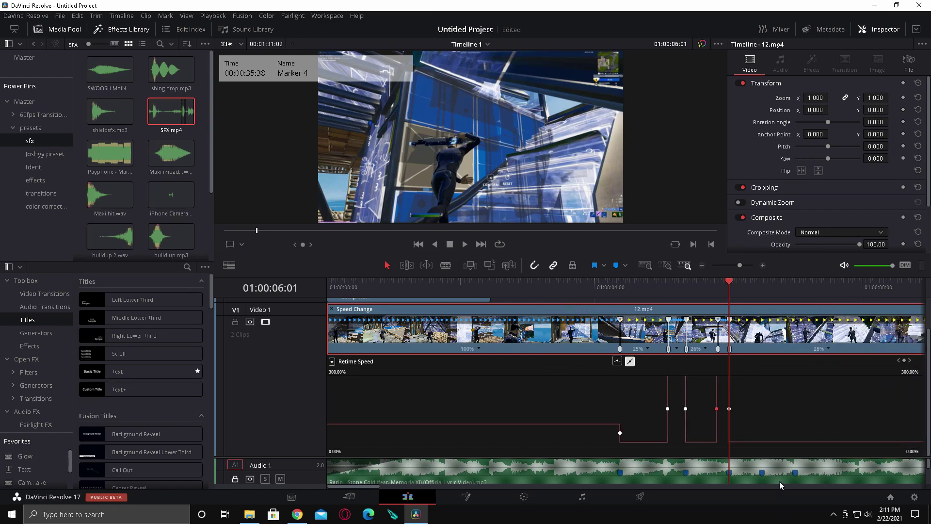
Step: Raise the clip's last short segment to 300% and pull it back so the clip ends at Marker 1
{"action": "left_click", "coordinate": [738, 263]}
{"action": "left_click_drag", "start_coordinate": [610, 283], "coordinate": [651, 282]}
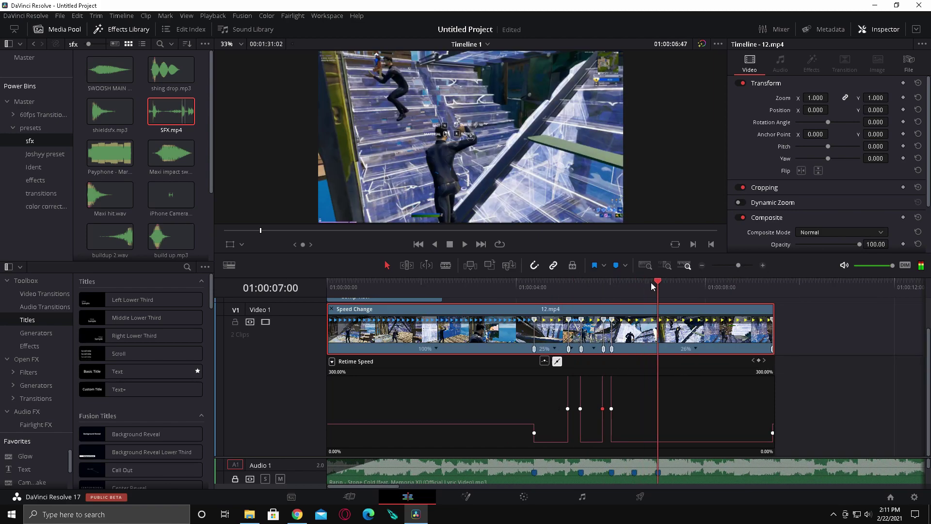
{"action": "left_click_drag", "start_coordinate": [772, 424], "coordinate": [761, 158]}
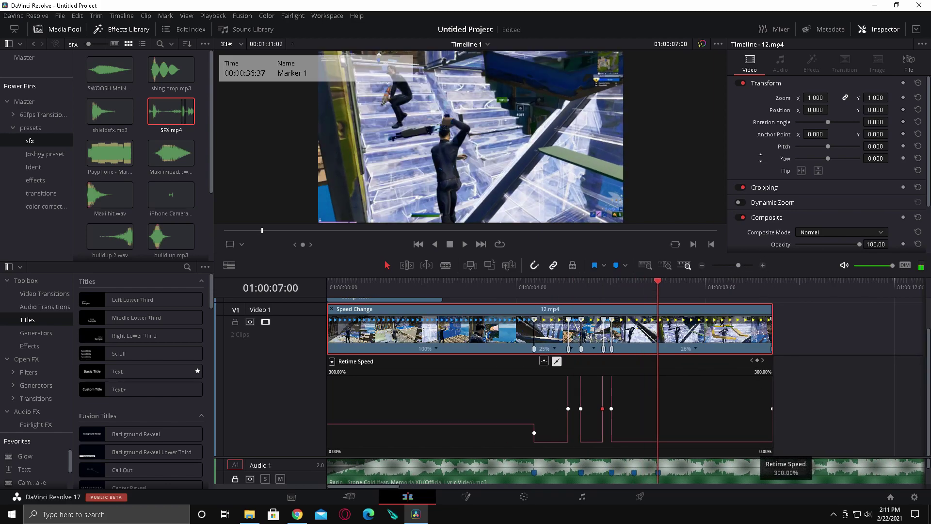
{"action": "left_click_drag", "start_coordinate": [770, 408], "coordinate": [644, 405]}
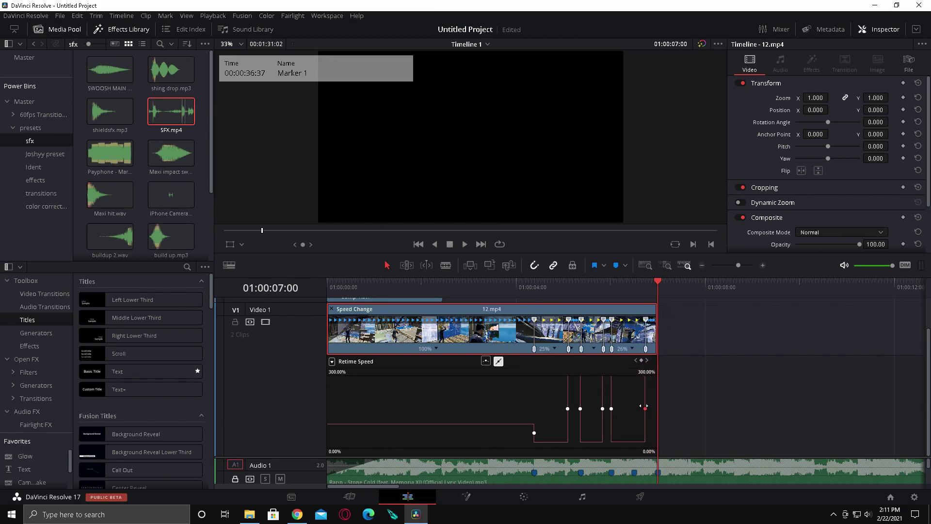
Step: Set the first 12.mp4 clip's retime process to Optical Flow and its resize filter to Smoother
{"action": "mouse_move", "coordinate": [738, 266]}
{"action": "left_mouse_down"}
{"action": "mouse_move", "coordinate": [749, 264]}
{"action": "mouse_move", "coordinate": [735, 267]}
{"action": "left_mouse_up"}
{"action": "scroll", "coordinate": [736, 267], "scroll_direction": "down", "scroll_amount": 1}
{"action": "left_click", "coordinate": [420, 330]}
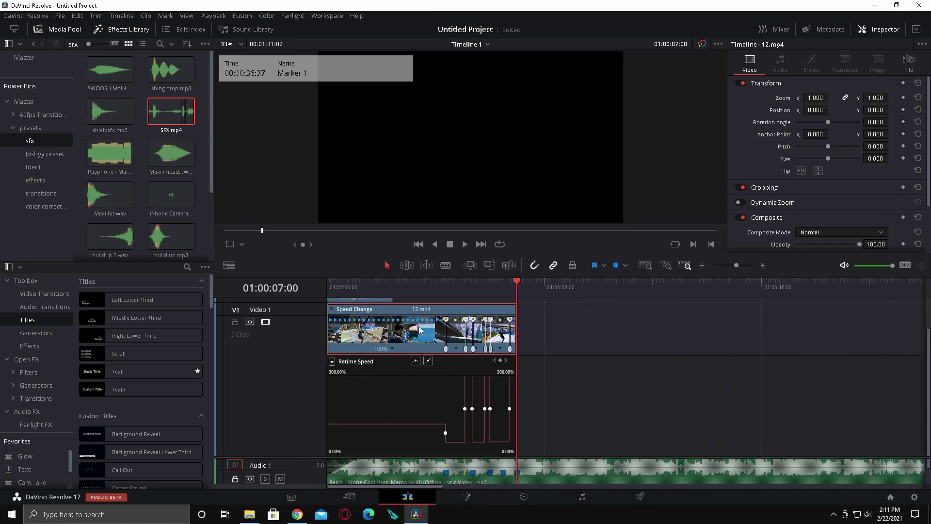
{"action": "scroll", "coordinate": [773, 243], "scroll_direction": "down", "scroll_amount": 1}
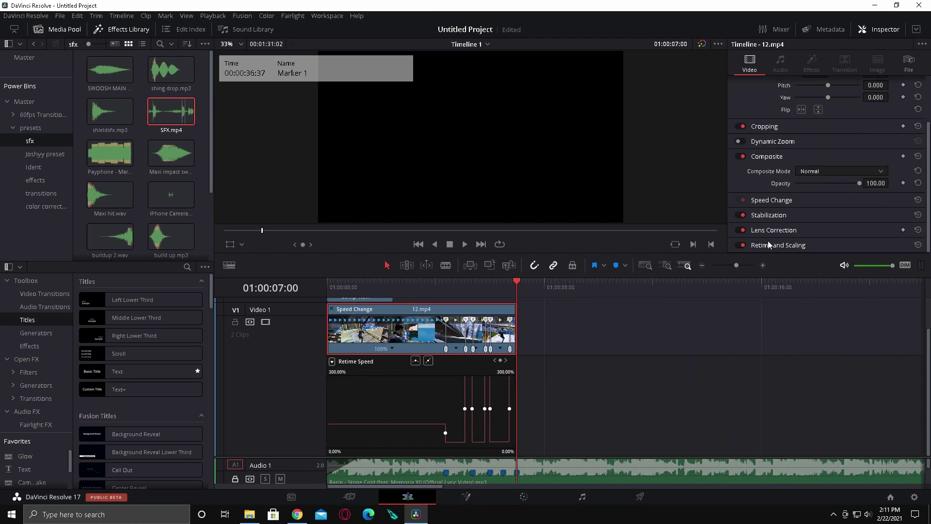
{"action": "scroll", "coordinate": [786, 221], "scroll_direction": "down", "scroll_amount": 1}
{"action": "left_click", "coordinate": [809, 208]}
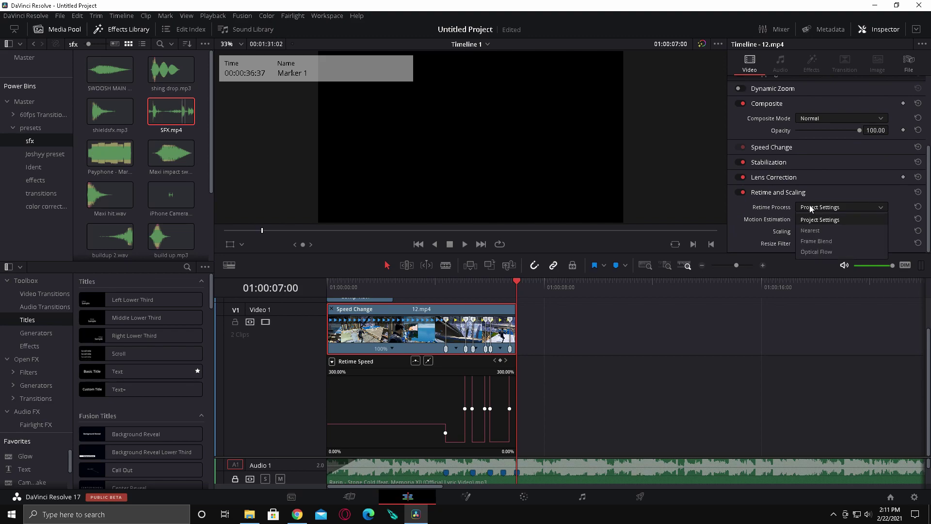
{"action": "left_click", "coordinate": [810, 251]}
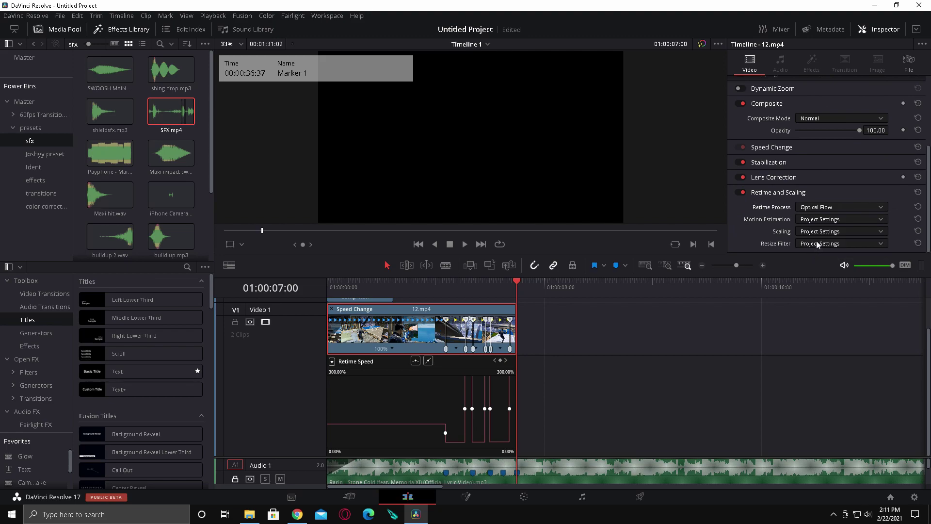
{"action": "left_click", "coordinate": [817, 244]}
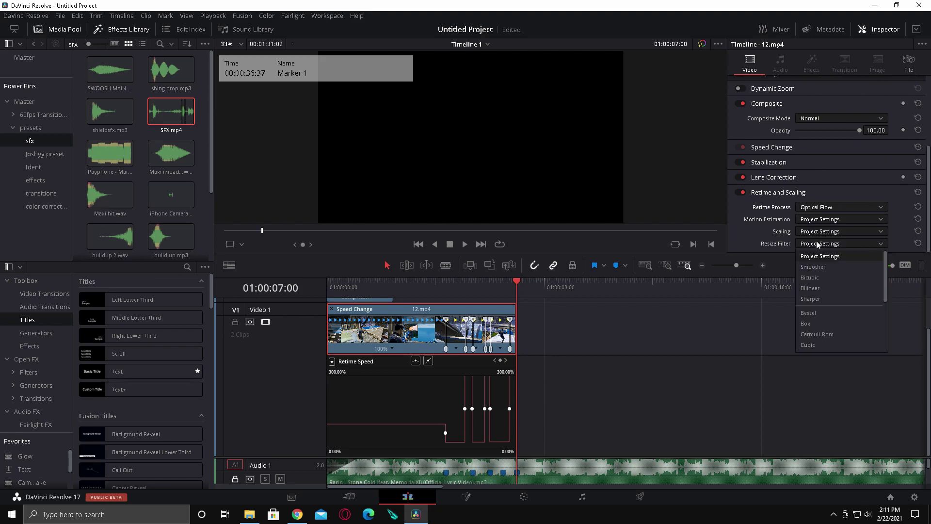
{"action": "left_click", "coordinate": [814, 269]}
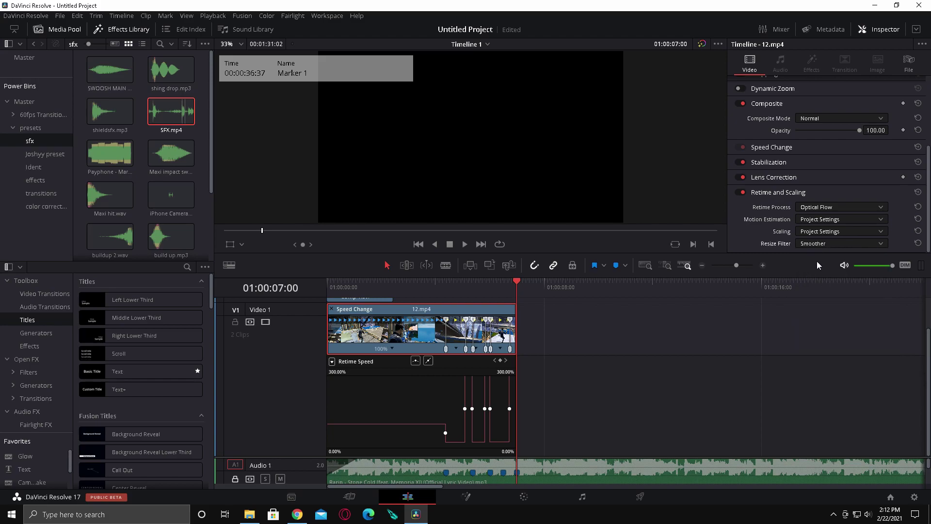
Step: Hide the retime curve of the first 12.mp4 clip and enlarge the timeline's audio area to expose all audio tracks
{"action": "left_click_drag", "start_coordinate": [737, 268], "coordinate": [730, 268]}
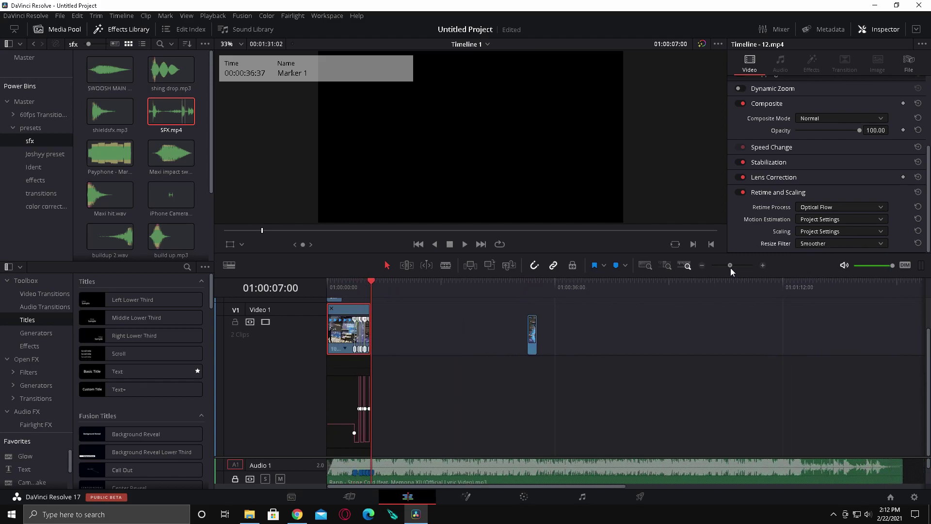
{"action": "right_click", "coordinate": [337, 334]}
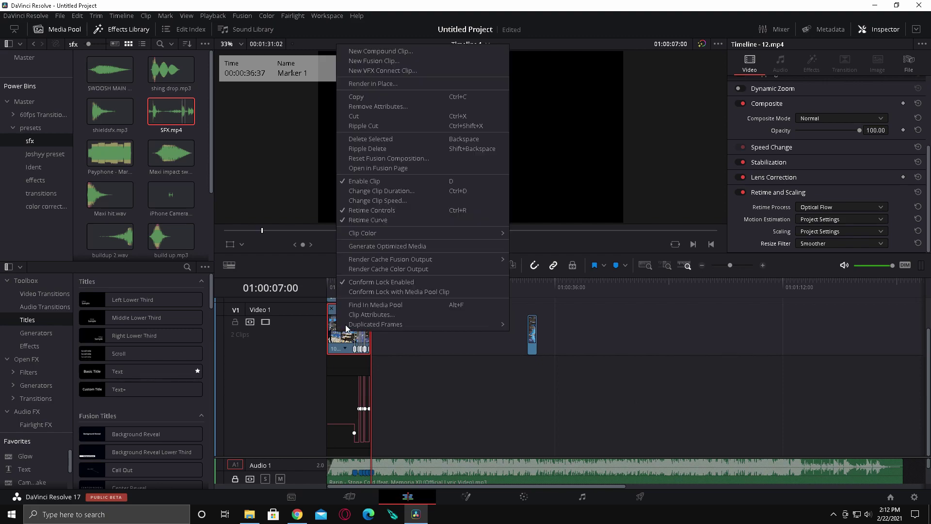
{"action": "left_click", "coordinate": [383, 222]}
{"action": "left_click", "coordinate": [472, 455]}
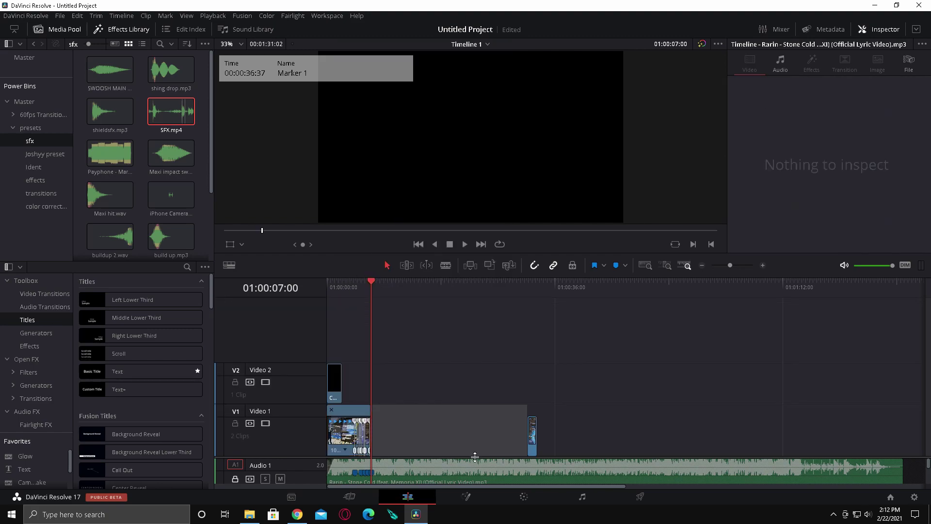
{"action": "left_click_drag", "start_coordinate": [473, 455], "coordinate": [488, 376]}
Step: Move the second 12.mp4 clip with its audio and SFX.mp4 back to start directly at the end of the first clip
{"action": "left_click", "coordinate": [610, 431]}
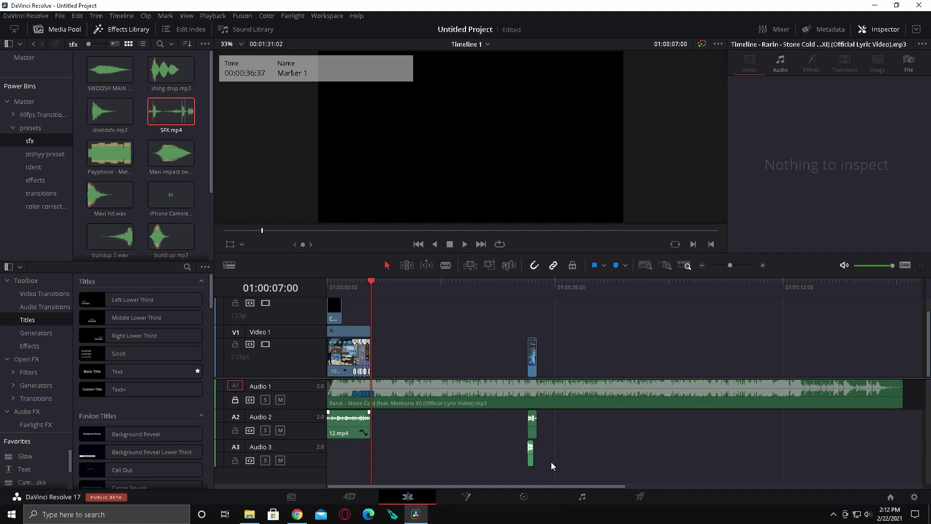
{"action": "left_click_drag", "start_coordinate": [550, 466], "coordinate": [387, 353]}
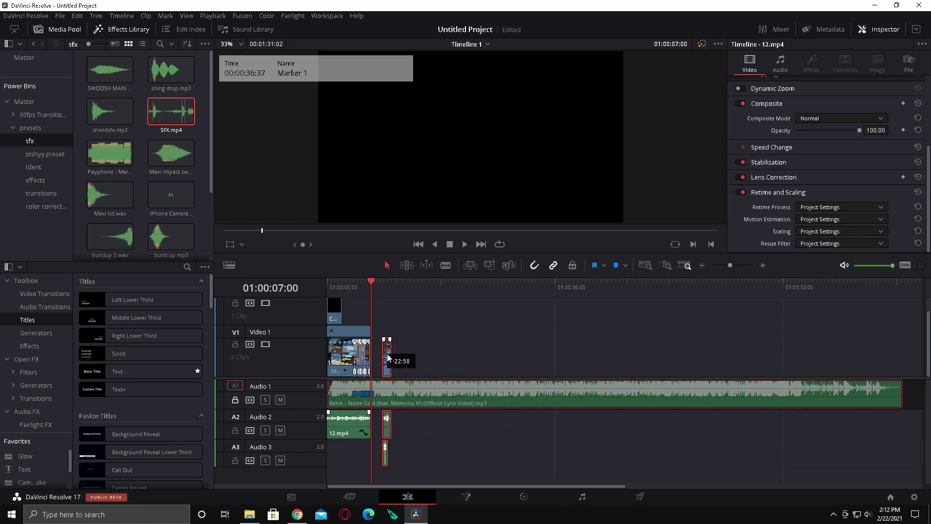
{"action": "left_click_drag", "start_coordinate": [732, 269], "coordinate": [744, 272]}
{"action": "left_click_drag", "start_coordinate": [846, 361], "coordinate": [660, 365]}
Step: Show the retime controls on the second 12.mp4 clip and add a speed point at 01:00:07:07
{"action": "right_click", "coordinate": [681, 361]}
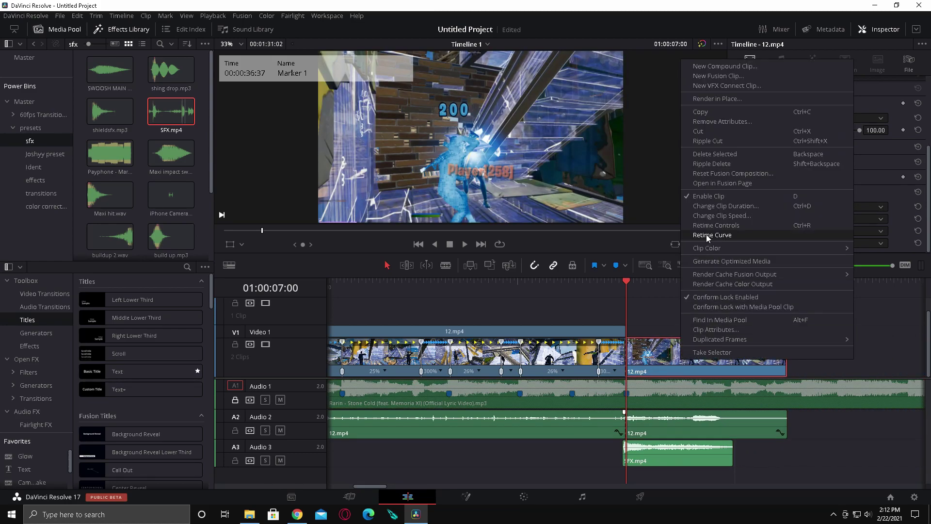
{"action": "left_click", "coordinate": [708, 225]}
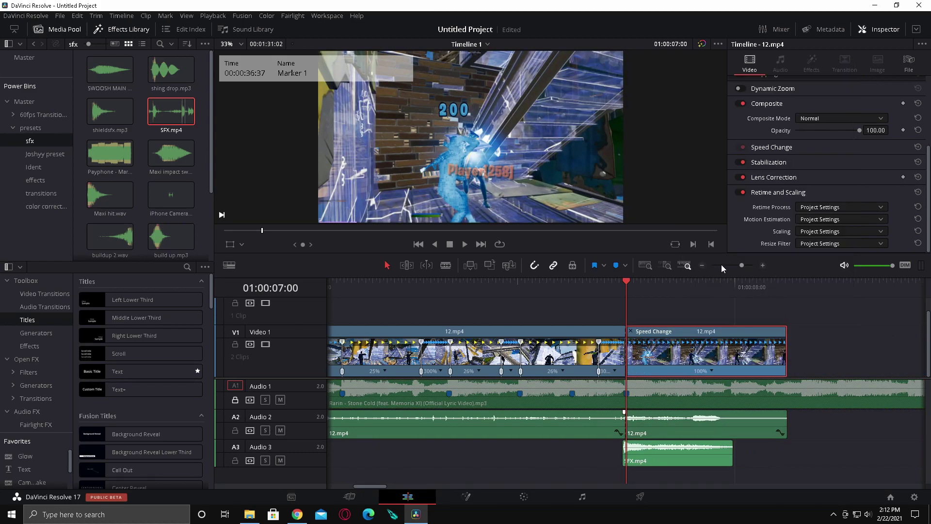
{"action": "left_click_drag", "start_coordinate": [739, 265], "coordinate": [744, 263]}
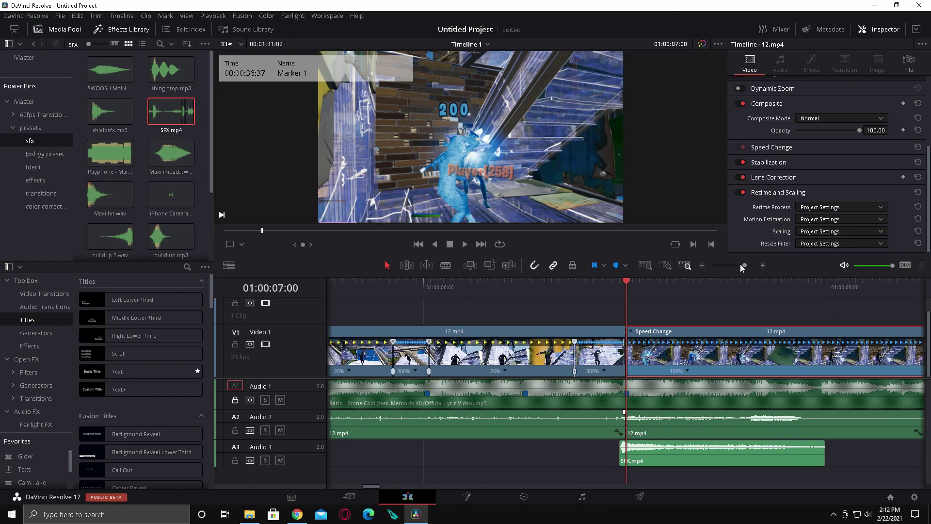
{"action": "key", "text": "space"}
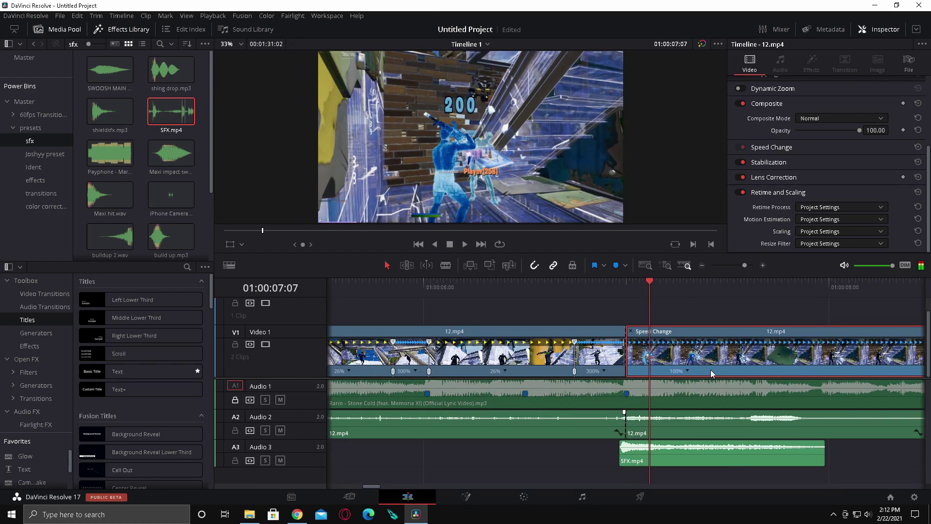
{"action": "left_click", "coordinate": [688, 370]}
{"action": "left_click", "coordinate": [686, 384]}
Step: Speed up the short segment before the second clip's speed point and set the segment after it to 50%
{"action": "left_click", "coordinate": [639, 371]}
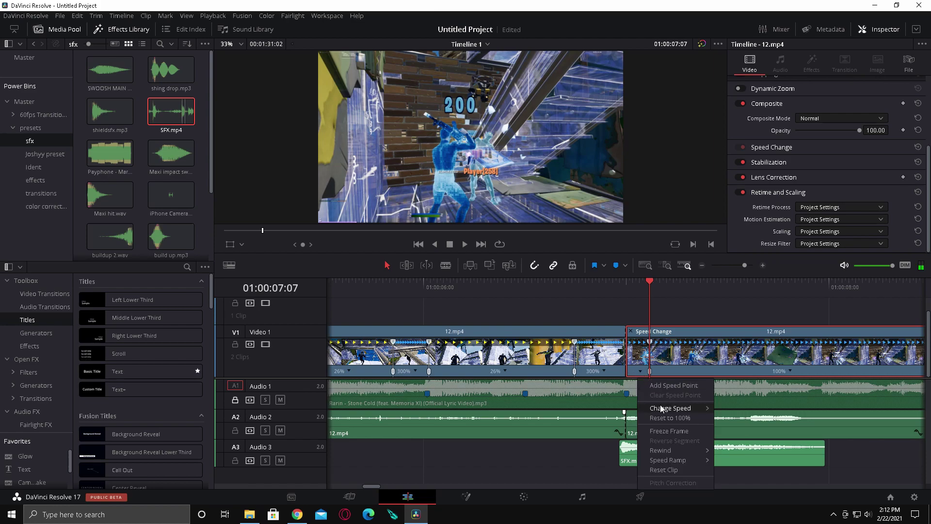
{"action": "mouse_move", "coordinate": [661, 408]}
{"action": "left_click", "coordinate": [734, 485]}
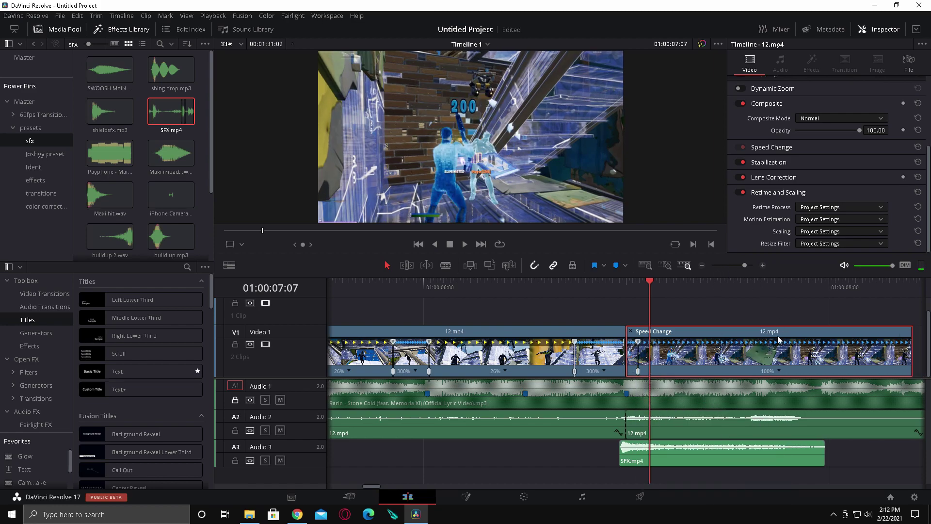
{"action": "left_click", "coordinate": [778, 371]}
{"action": "mouse_move", "coordinate": [819, 410]}
{"action": "left_click", "coordinate": [861, 421]}
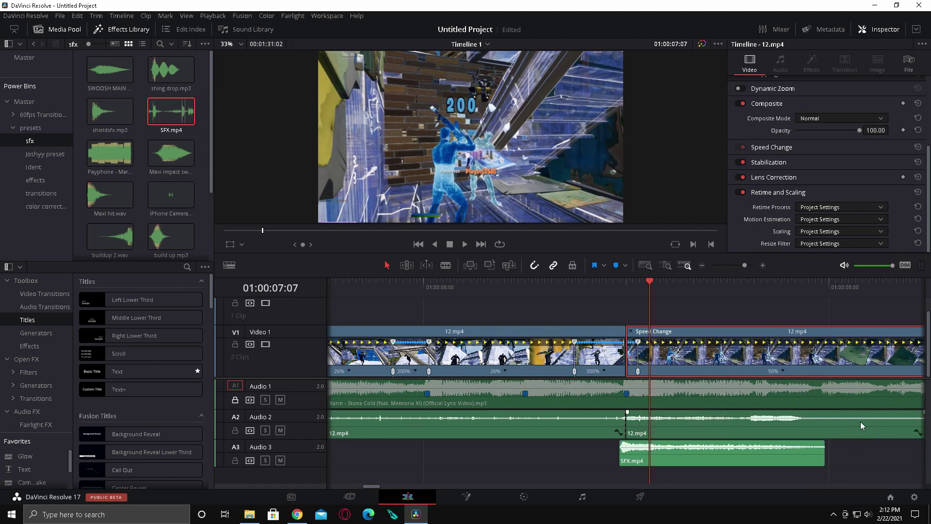
Step: Play the timeline from before the first speed ramp through the second clip to check the velocity effect
{"action": "left_click_drag", "start_coordinate": [748, 266], "coordinate": [737, 267]}
{"action": "left_click", "coordinate": [498, 298]}
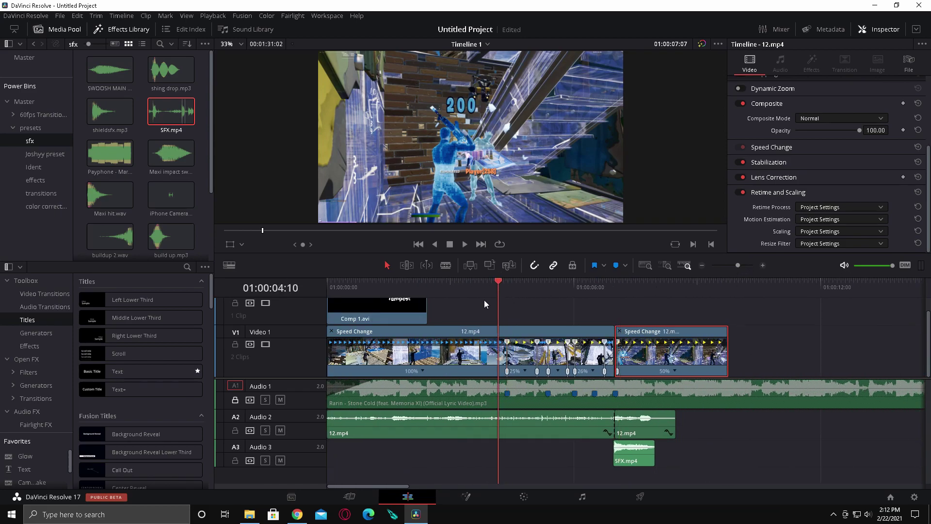
{"action": "left_click", "coordinate": [435, 307]}
{"action": "key", "text": "space"}
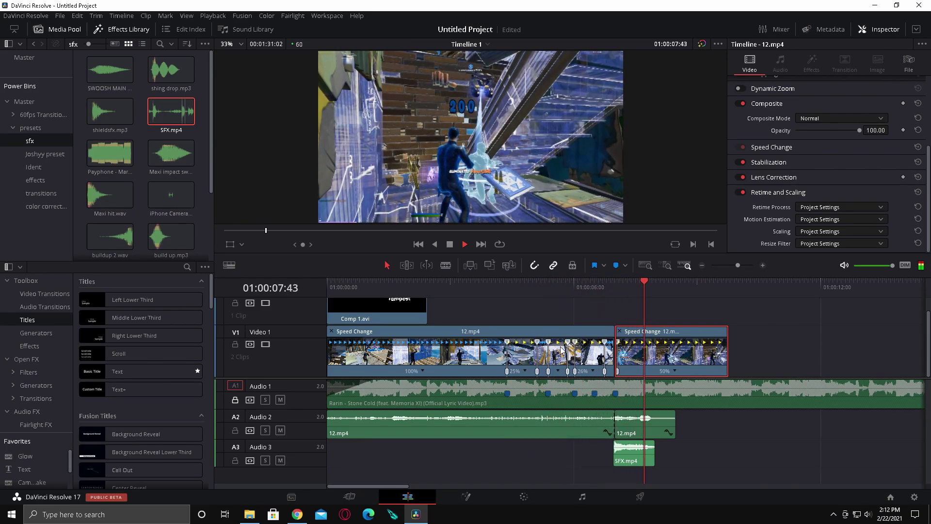
{"action": "key", "text": "space"}
Step: Lower the volume of the first 12.mp4 clip's audio on Audio 2 fully and place the playhead at Marker 5
{"action": "left_click_drag", "start_coordinate": [546, 418], "coordinate": [547, 434]}
{"action": "mouse_move", "coordinate": [601, 289]}
{"action": "left_mouse_down"}
{"action": "mouse_move", "coordinate": [531, 297]}
{"action": "mouse_move", "coordinate": [593, 293]}
{"action": "left_mouse_up"}
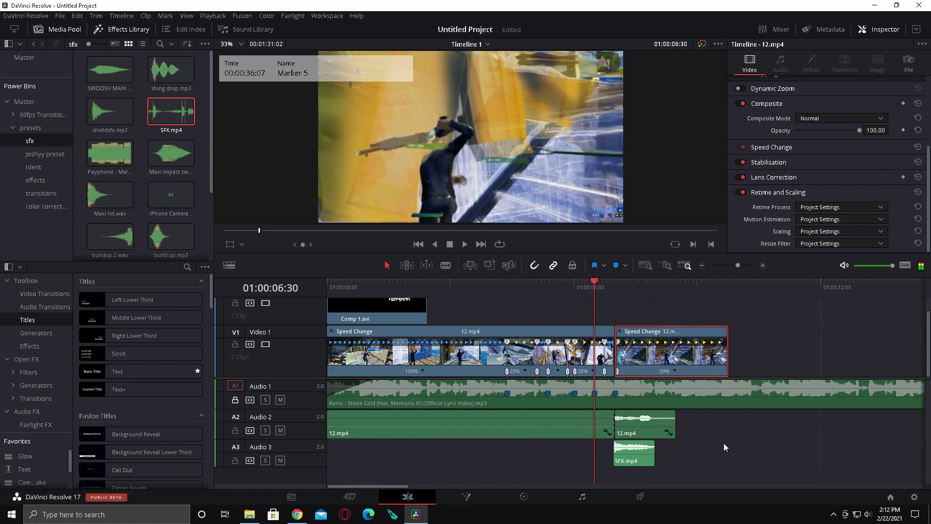
{"action": "scroll", "coordinate": [757, 364], "scroll_direction": "up", "scroll_amount": 1}
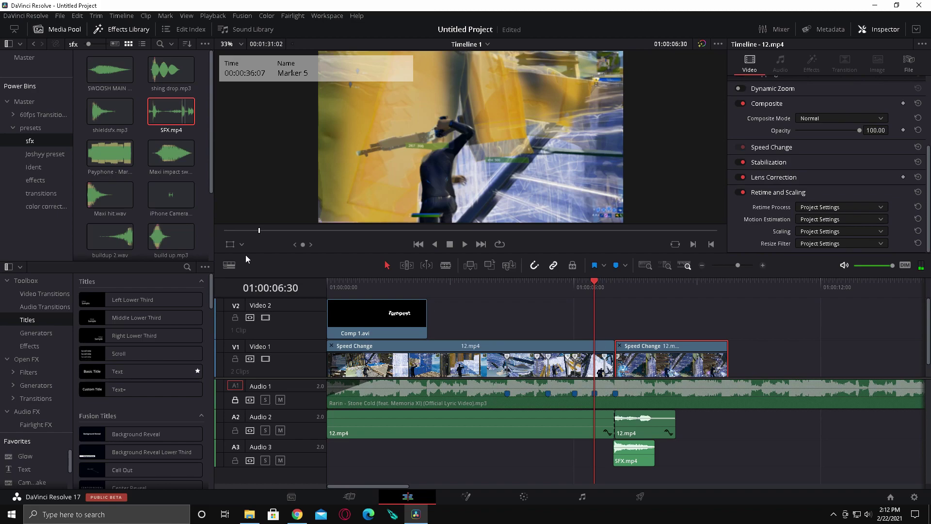
Step: Leave the current project, import the Tempest Presets 2 desktop file into the Project Manager under a unique name, and open it
{"action": "key", "text": "q"}
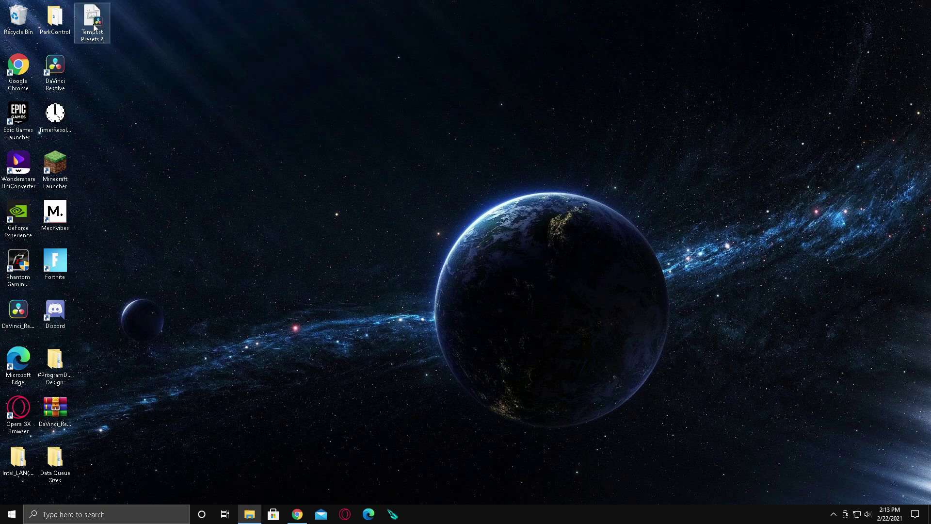
{"action": "left_click_drag", "start_coordinate": [92, 21], "coordinate": [245, 134]}
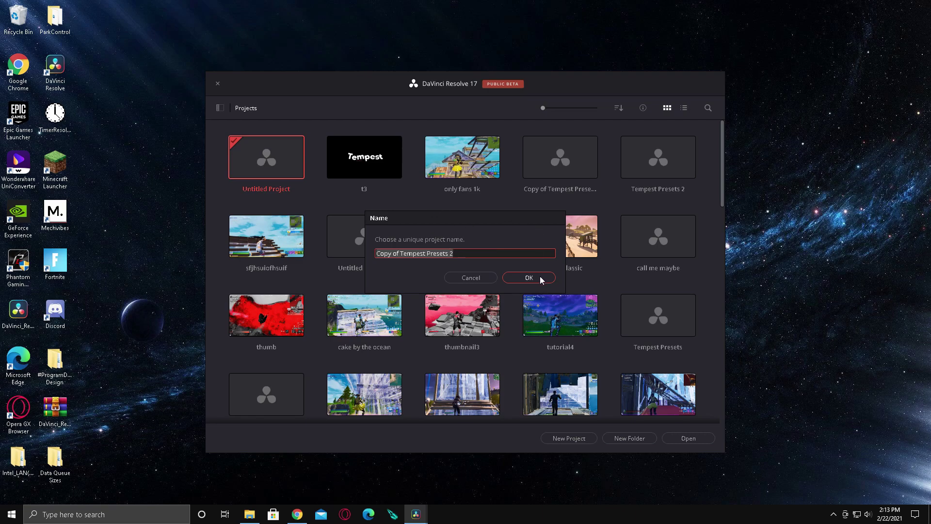
{"action": "left_click", "coordinate": [539, 277]}
{"action": "left_click", "coordinate": [528, 278]}
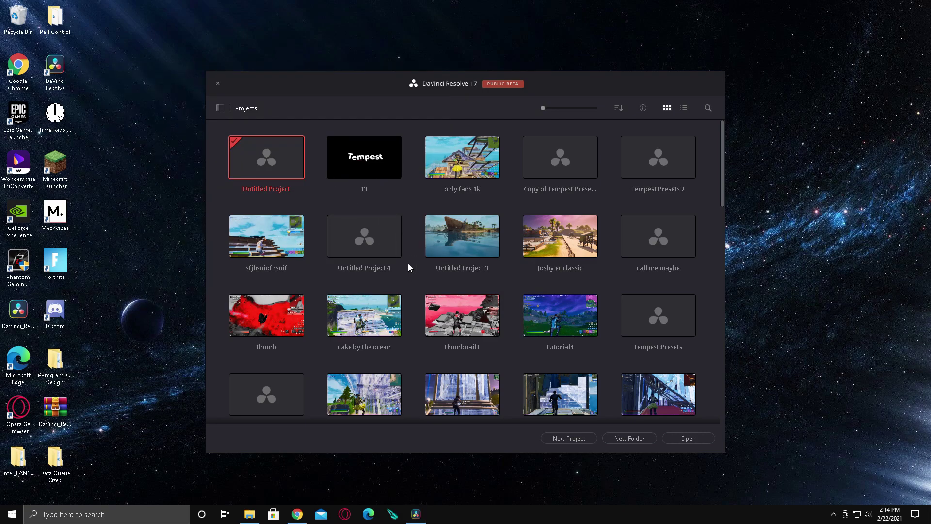
{"action": "key", "text": "alt+F4"}
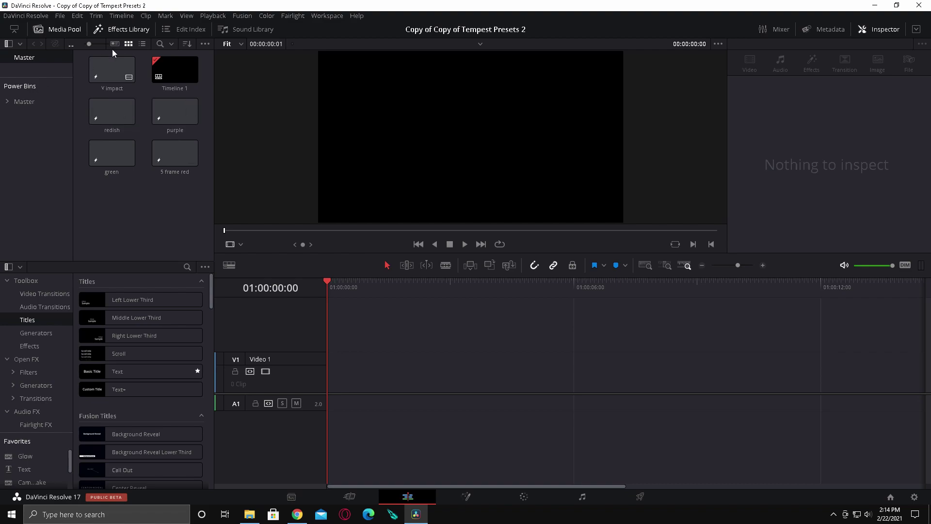
Step: Check that Power Bins are shown, and add a new bin under the Power Bins Master
{"action": "left_click", "coordinate": [186, 15]}
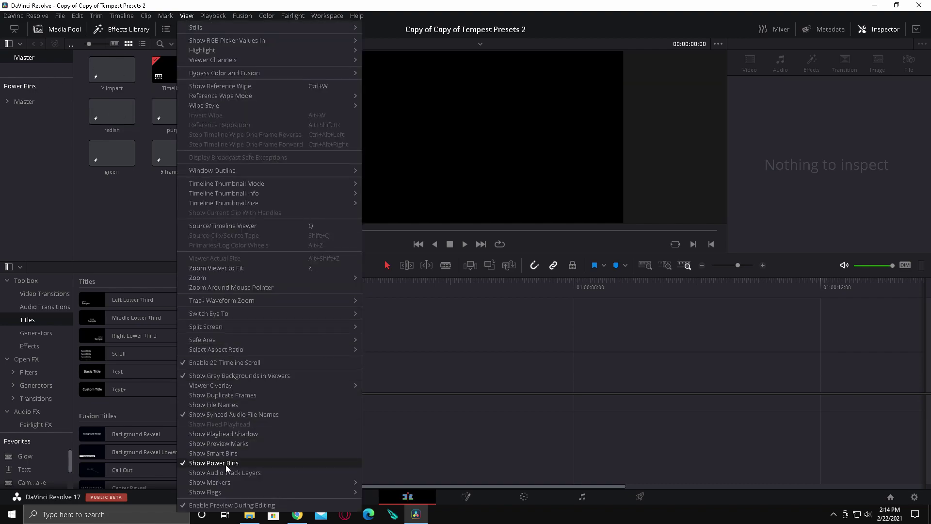
{"action": "left_click", "coordinate": [443, 366]}
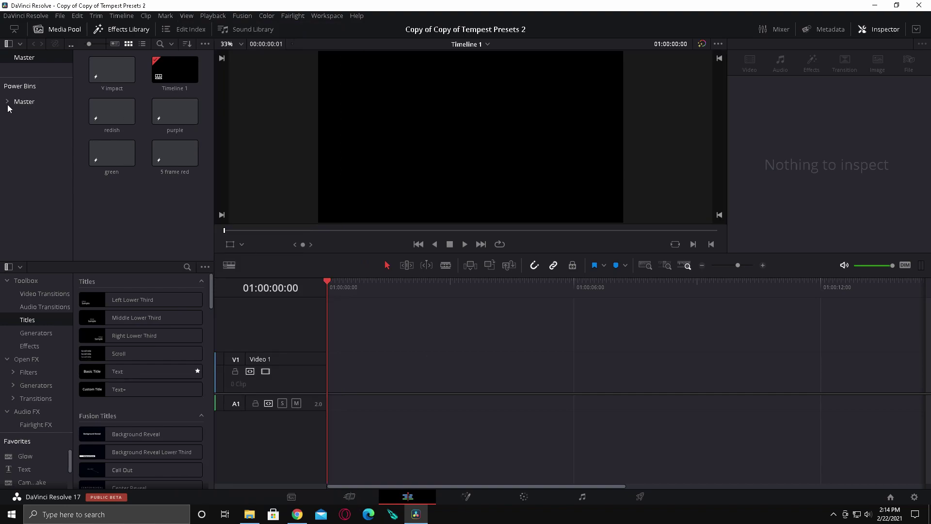
{"action": "left_click_drag", "start_coordinate": [111, 99], "coordinate": [103, 83]}
{"action": "left_click", "coordinate": [7, 102]}
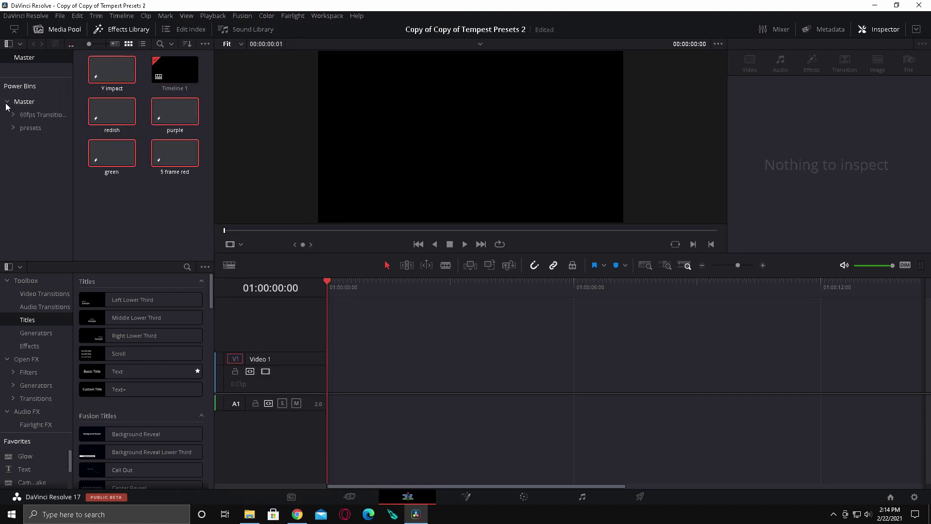
{"action": "right_click", "coordinate": [23, 161]}
{"action": "left_click", "coordinate": [36, 168]}
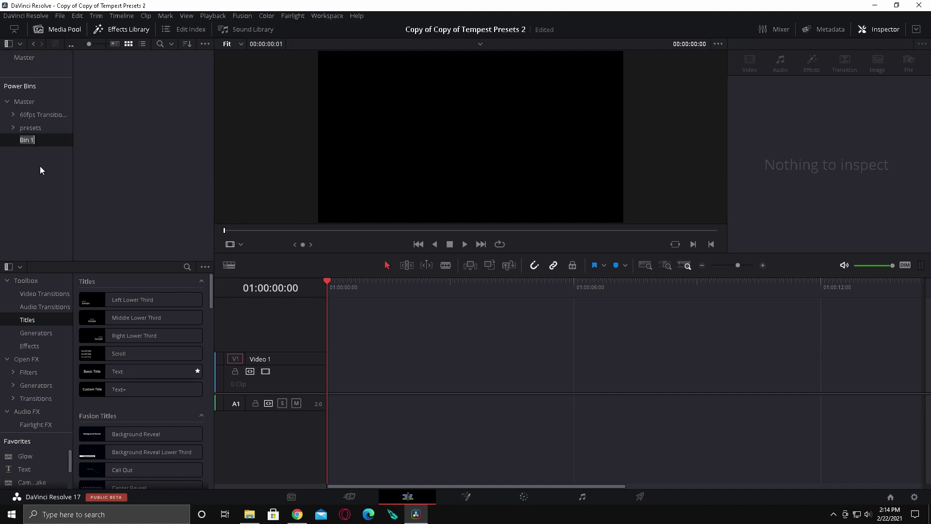
Step: Move the Y impact, redish, purple, green and 5 frame red presets from the project's Master bin into the new power bin
{"action": "left_click", "coordinate": [21, 57]}
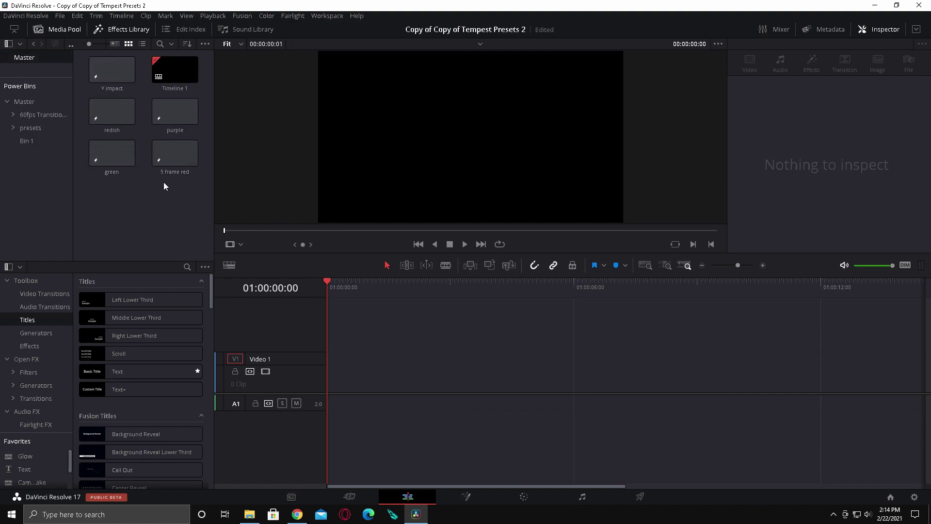
{"action": "left_click", "coordinate": [175, 109], "text": "ctrl"}
{"action": "left_click", "coordinate": [114, 73], "text": "ctrl"}
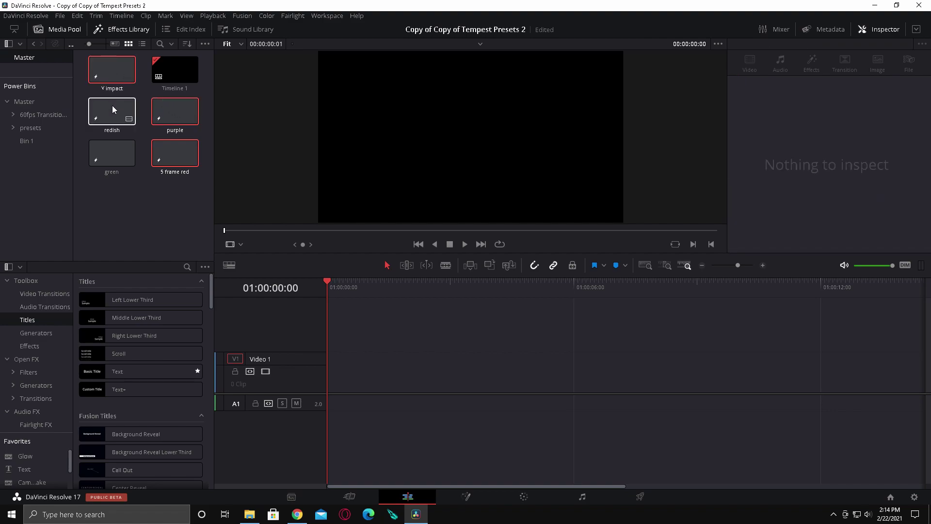
{"action": "left_click_drag", "start_coordinate": [110, 150], "coordinate": [22, 140]}
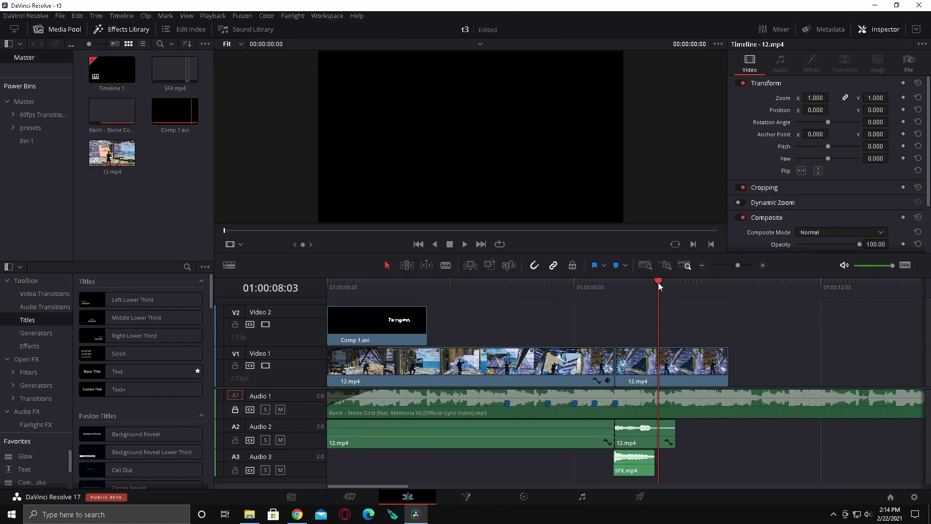
Step: Place the 5 frame red preset from the Bin 1 power bin on Video 2 at Marker 5 of the t3 timeline
{"action": "left_click_drag", "start_coordinate": [658, 282], "coordinate": [610, 283]}
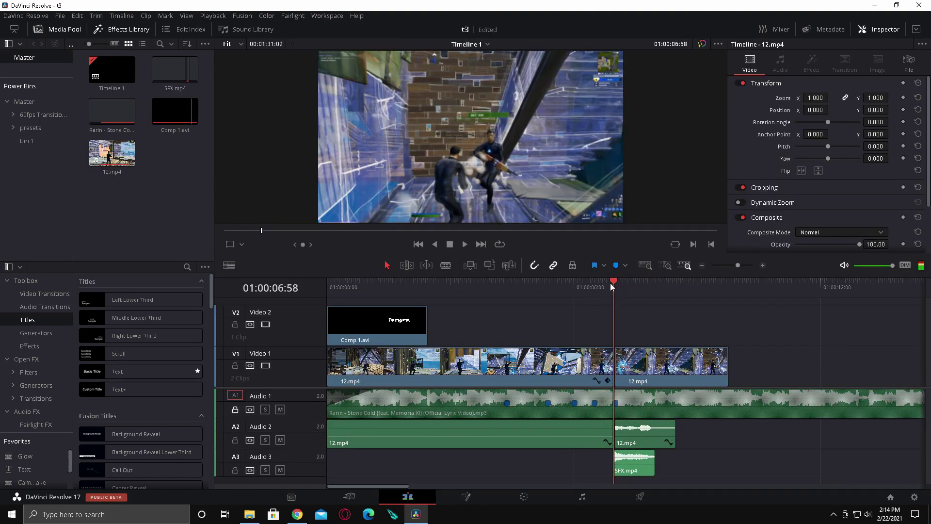
{"action": "left_click", "coordinate": [27, 141]}
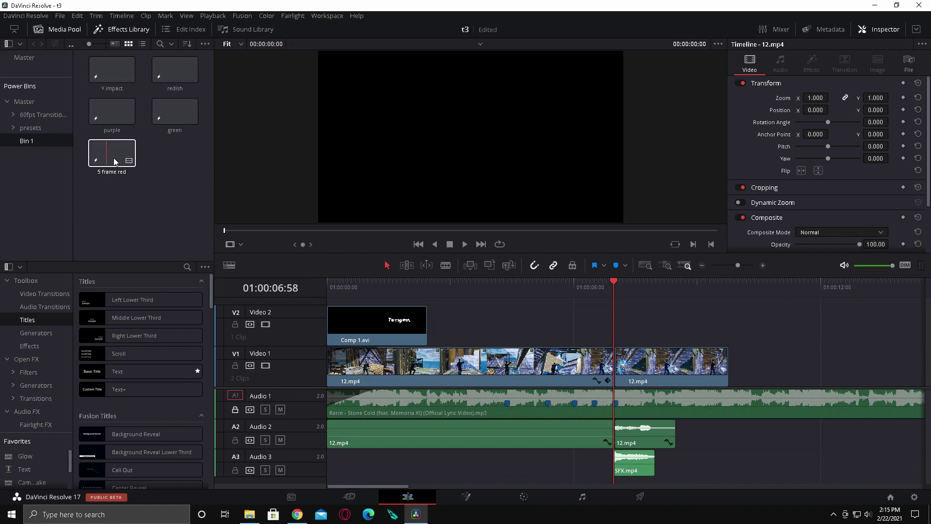
{"action": "left_click", "coordinate": [594, 289]}
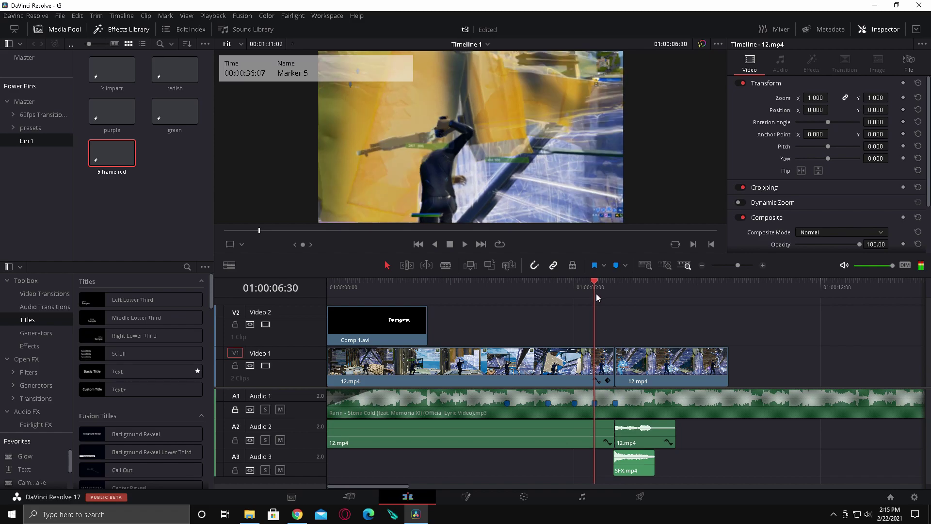
{"action": "left_click_drag", "start_coordinate": [109, 161], "coordinate": [621, 312]}
{"action": "left_click_drag", "start_coordinate": [739, 265], "coordinate": [752, 268]}
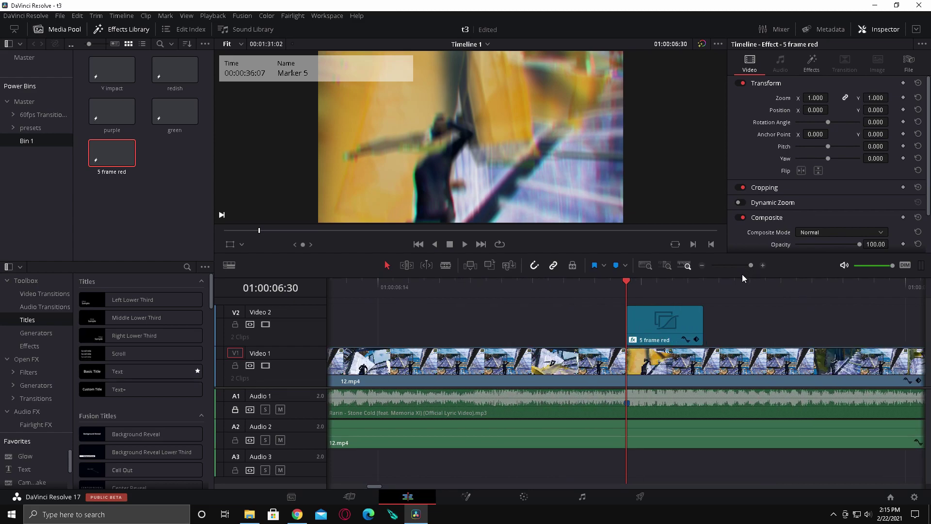
Step: Shift the 5 frame red clip two frames earlier than Marker 5 and play back the section
{"action": "key", "text": "Left"}
{"action": "key", "text": "Left"}
{"action": "left_click_drag", "start_coordinate": [657, 329], "coordinate": [624, 329]}
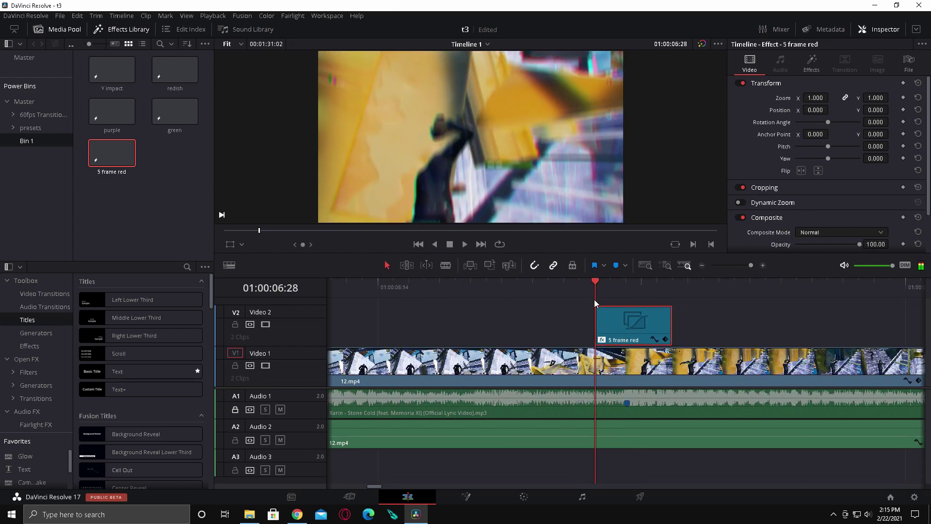
{"action": "left_click", "coordinate": [519, 292]}
{"action": "key", "text": "space"}
Step: Place the purple preset on Video 2 at Marker 6 and fit its end to Marker 3
{"action": "left_click_drag", "start_coordinate": [750, 266], "coordinate": [740, 266]}
{"action": "mouse_move", "coordinate": [578, 289]}
{"action": "left_mouse_down"}
{"action": "mouse_move", "coordinate": [430, 306]}
{"action": "mouse_move", "coordinate": [435, 289]}
{"action": "left_mouse_up"}
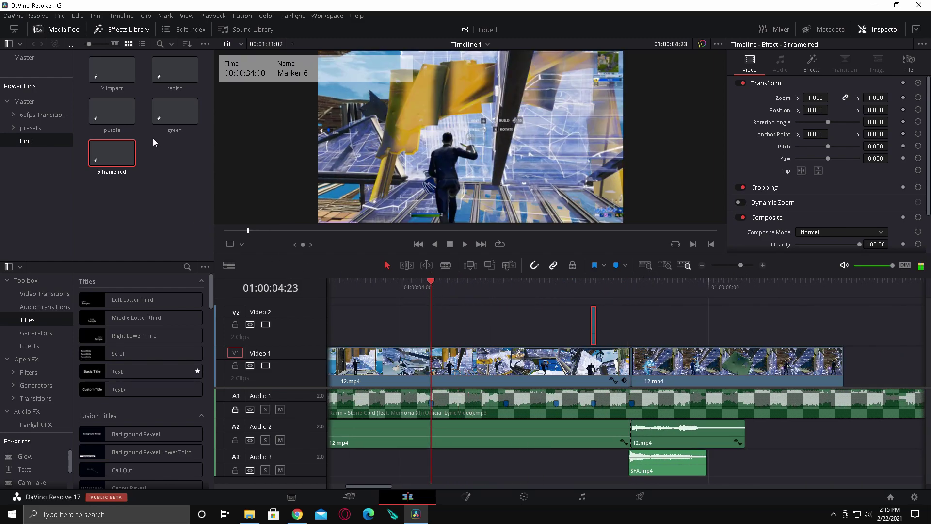
{"action": "left_click", "coordinate": [111, 152]}
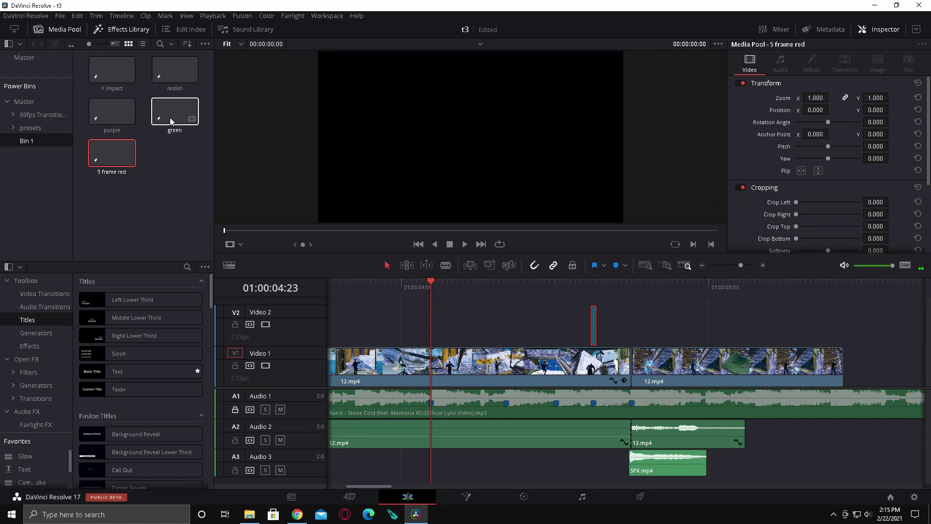
{"action": "left_click", "coordinate": [173, 71]}
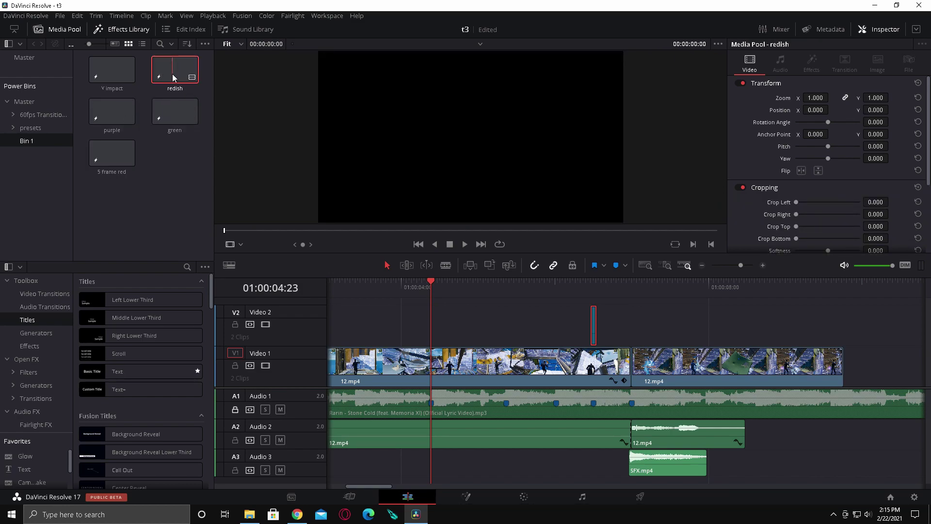
{"action": "left_click_drag", "start_coordinate": [127, 114], "coordinate": [504, 325]}
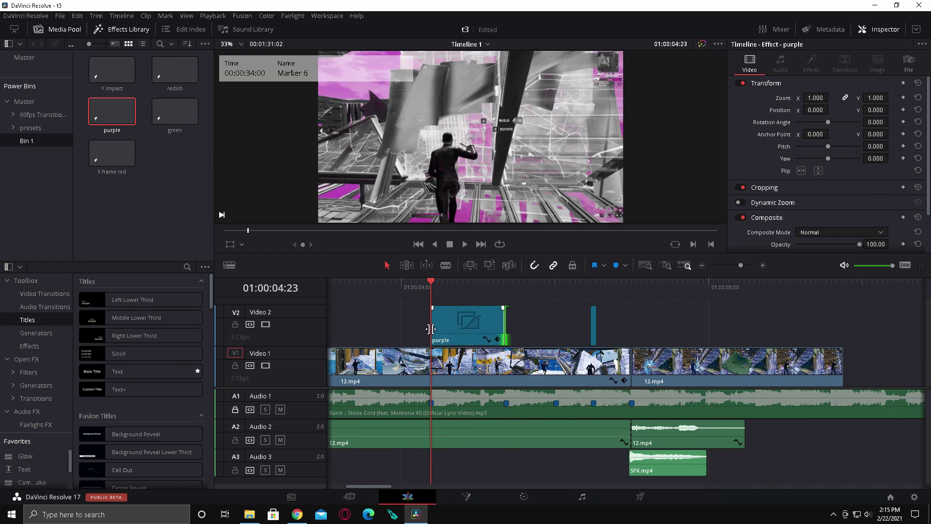
{"action": "left_click_drag", "start_coordinate": [430, 329], "coordinate": [404, 327]}
{"action": "left_click_drag", "start_coordinate": [414, 287], "coordinate": [498, 287]}
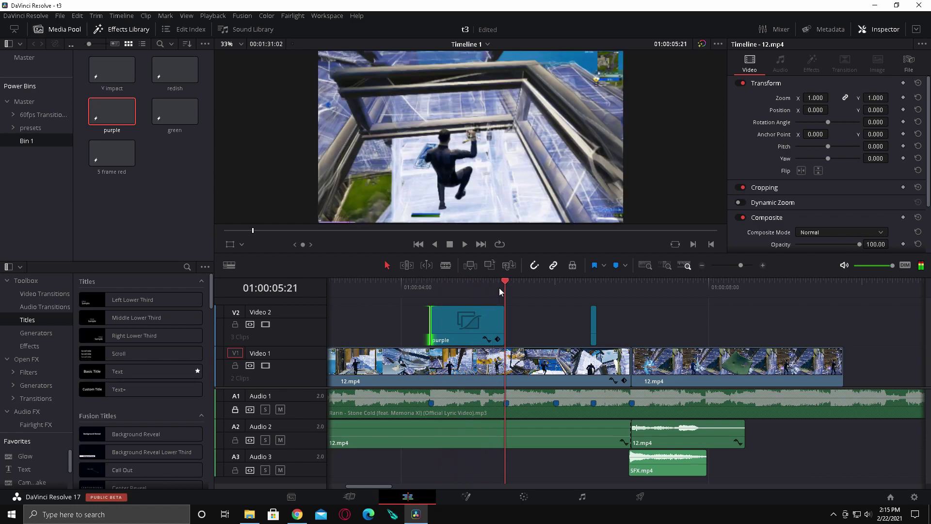
{"action": "left_click_drag", "start_coordinate": [503, 328], "coordinate": [505, 327]}
Step: Fill Marker 3 to Marker 4 with the green preset on Video 2, and Marker 4 to the cut with the redish preset on Video 3
{"action": "mouse_move", "coordinate": [173, 111]}
{"action": "left_mouse_down"}
{"action": "mouse_move", "coordinate": [530, 298]}
{"action": "mouse_move", "coordinate": [509, 322]}
{"action": "mouse_move", "coordinate": [554, 329]}
{"action": "left_mouse_up"}
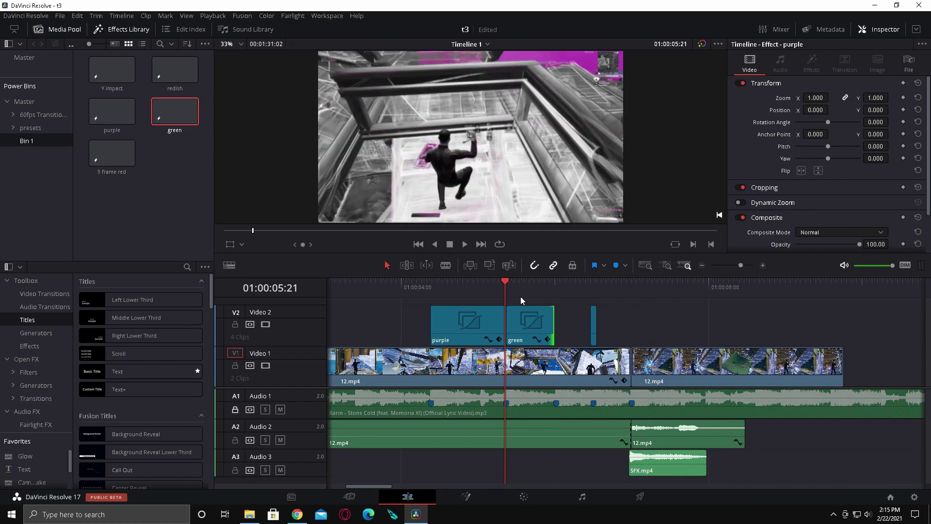
{"action": "left_click_drag", "start_coordinate": [505, 286], "coordinate": [555, 286]}
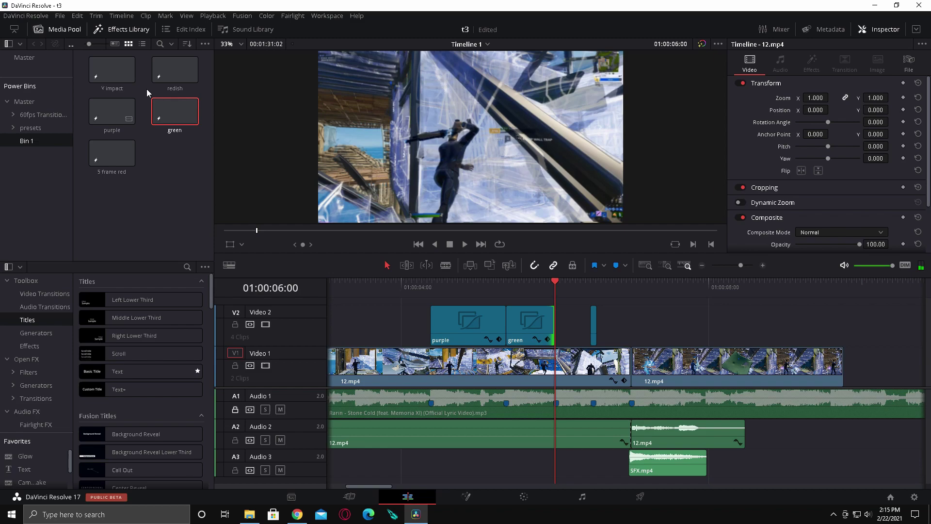
{"action": "left_click_drag", "start_coordinate": [173, 72], "coordinate": [557, 315]}
{"action": "left_click_drag", "start_coordinate": [705, 328], "coordinate": [632, 327]}
Step: Play back the timeline from before the purple clip to past the cut to review the color presets
{"action": "left_click_drag", "start_coordinate": [556, 281], "coordinate": [394, 286]}
{"action": "key", "text": "space"}
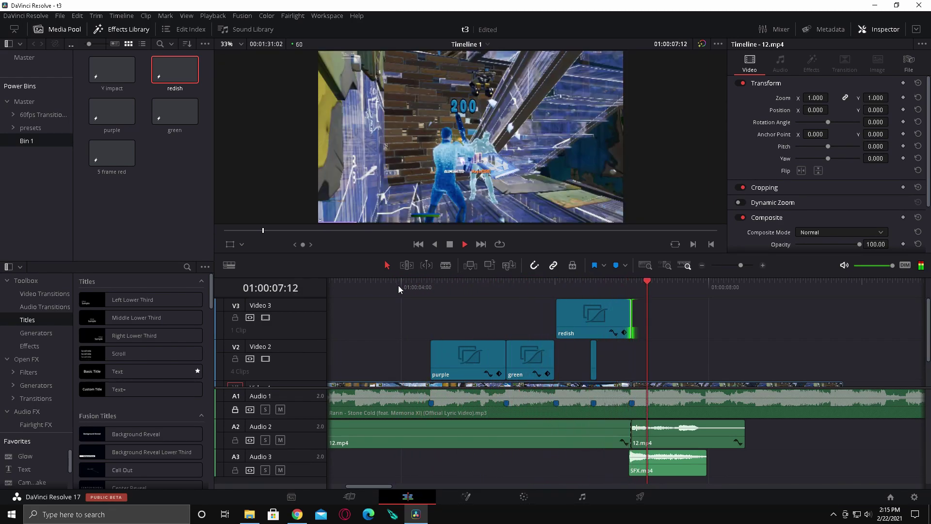
{"action": "key", "text": "space"}
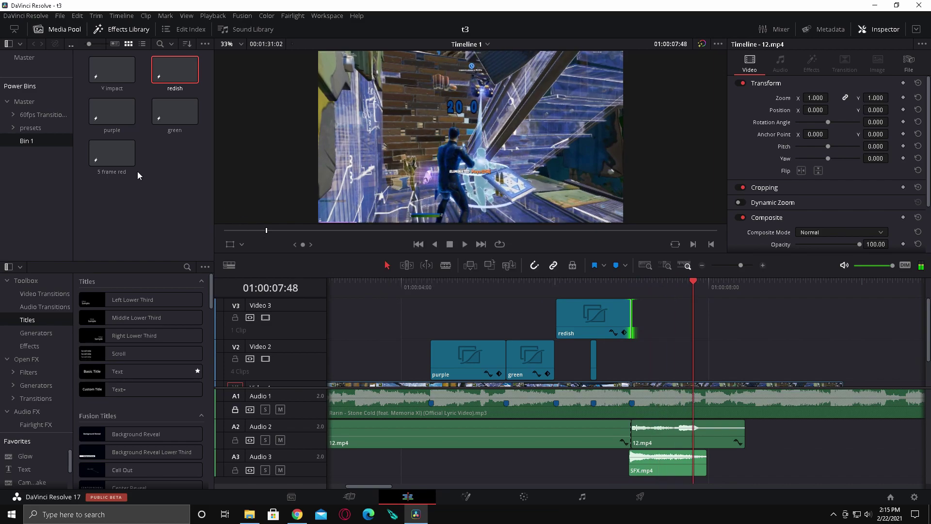
Step: Add a 5 frame red preset on Video 3, starting two frames before Marker 6 at the purple clip
{"action": "left_click", "coordinate": [111, 159]}
{"action": "left_click_drag", "start_coordinate": [464, 287], "coordinate": [431, 287]}
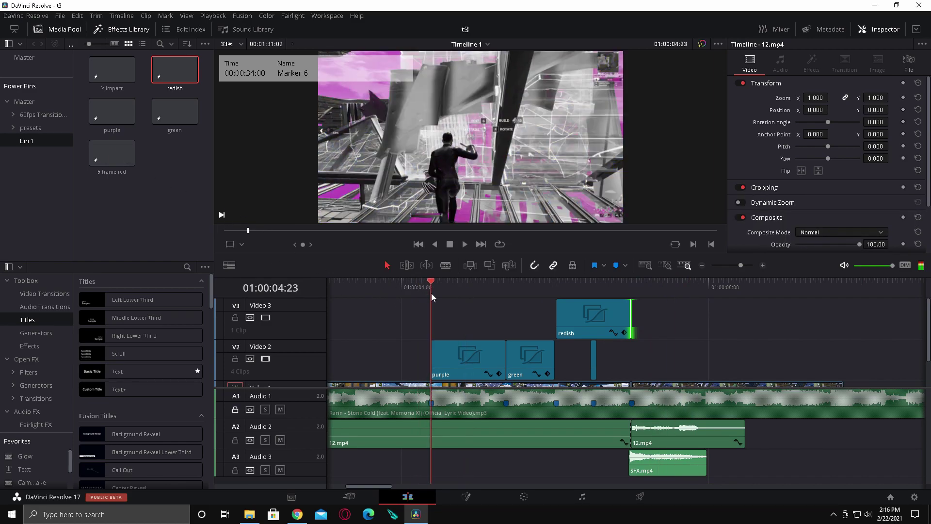
{"action": "left_click_drag", "start_coordinate": [741, 266], "coordinate": [745, 265]}
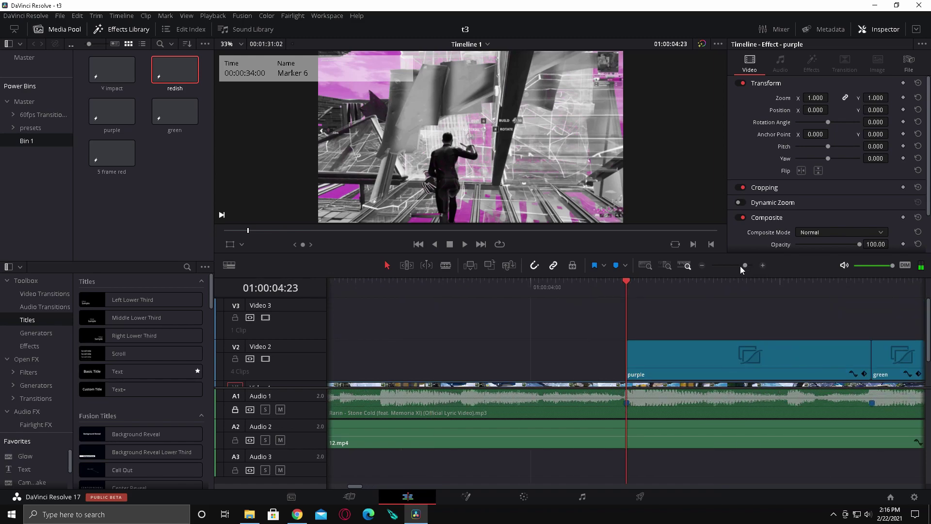
{"action": "key", "text": "Left"}
{"action": "key", "text": "Left"}
{"action": "left_click_drag", "start_coordinate": [111, 152], "coordinate": [617, 312]}
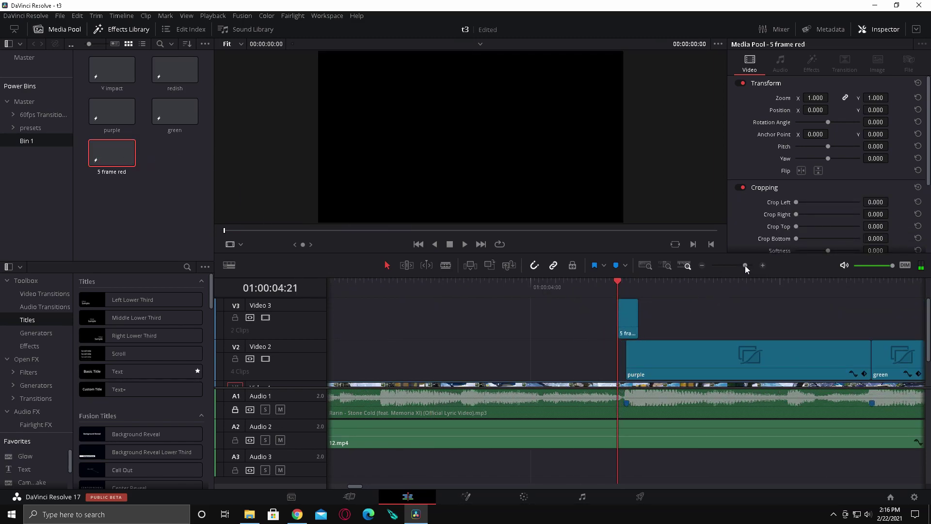
Step: Add a 5 frame red preset on Video 3, starting two frames before Marker 3 between the purple and green clips
{"action": "left_click_drag", "start_coordinate": [745, 266], "coordinate": [742, 266]}
{"action": "left_click", "coordinate": [772, 288]}
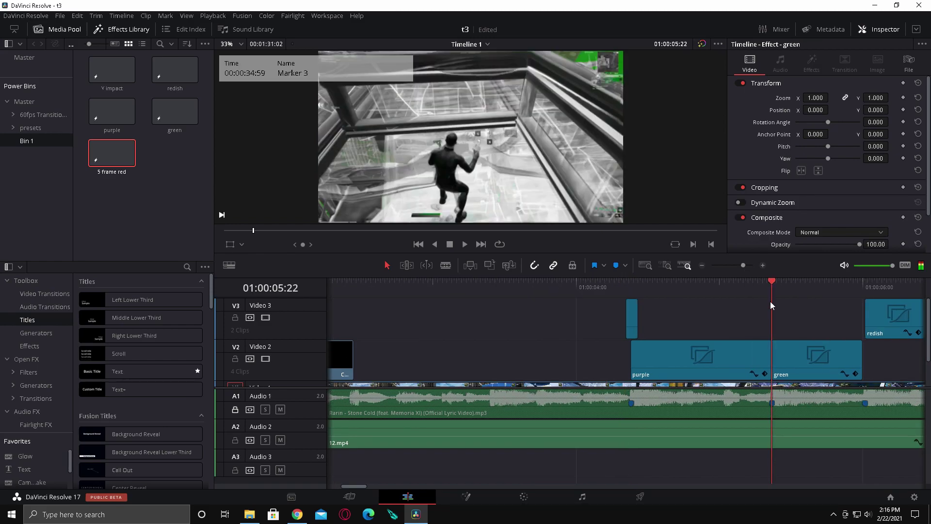
{"action": "key", "text": "Left"}
{"action": "key", "text": "Left"}
{"action": "left_click_drag", "start_coordinate": [102, 161], "coordinate": [763, 333]}
{"action": "left_click_drag", "start_coordinate": [769, 293], "coordinate": [763, 315]}
Step: Nudge the redish clip one frame earlier to meet the green clip and extend its end to the cut at Marker 1
{"action": "left_click", "coordinate": [865, 287]}
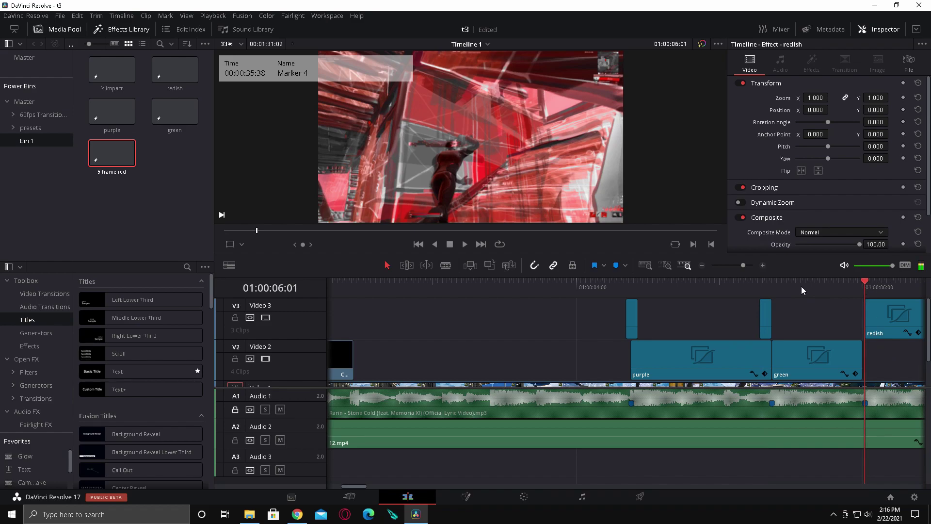
{"action": "key", "text": "ctrl+equal"}
{"action": "left_click", "coordinate": [659, 322]}
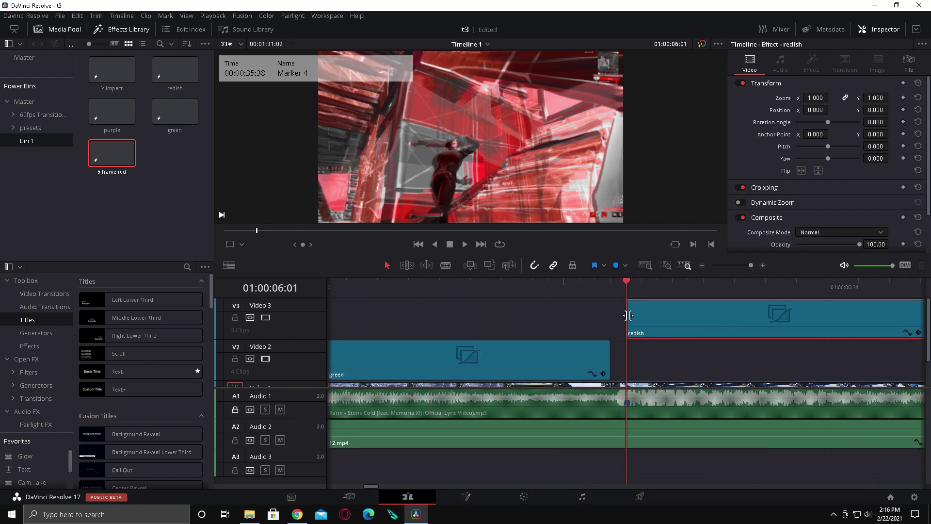
{"action": "key", "text": "comma"}
{"action": "key", "text": "comma"}
{"action": "key", "text": "period"}
{"action": "key", "text": "comma"}
{"action": "key", "text": "period"}
{"action": "left_click_drag", "start_coordinate": [750, 265], "coordinate": [744, 265]}
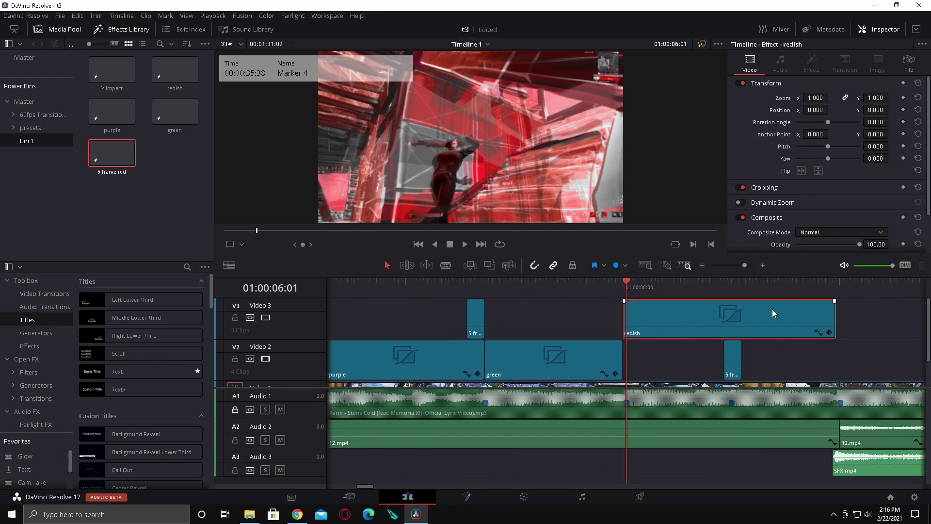
{"action": "left_click_drag", "start_coordinate": [834, 324], "coordinate": [840, 324]}
Step: Add a 5 frame red preset on Video 4 at 01:00:05:58, over the transition from green to redish
{"action": "left_click", "coordinate": [623, 284]}
{"action": "key", "text": "Left"}
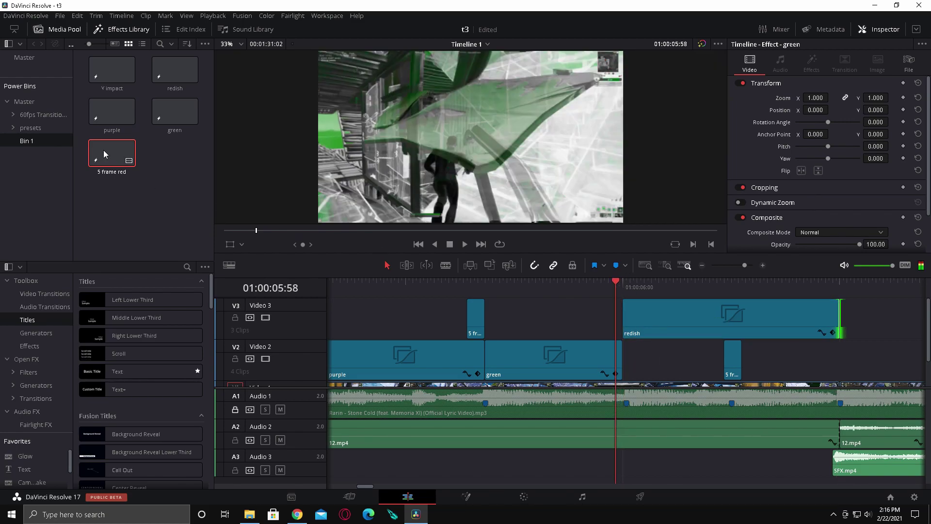
{"action": "left_click_drag", "start_coordinate": [104, 151], "coordinate": [615, 311]}
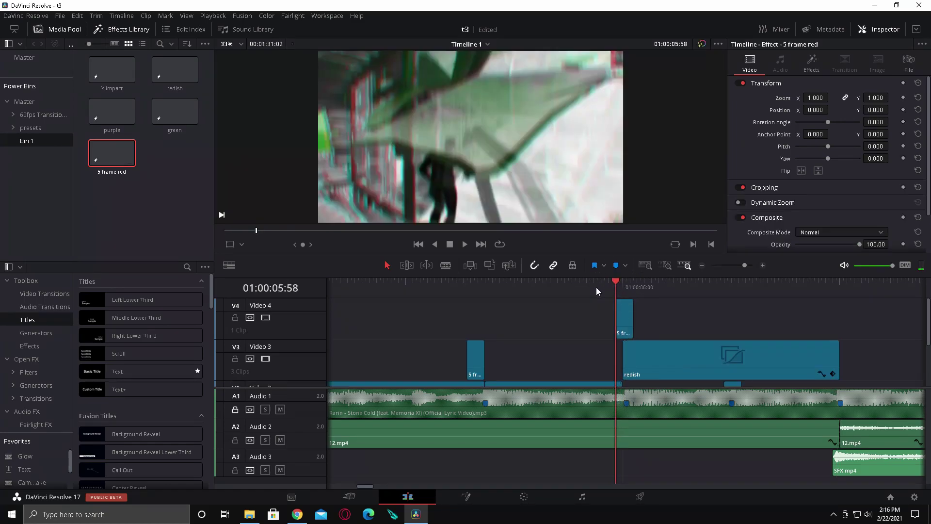
Step: Play back the timeline from 01:00:04:05 through the cut to review the presets with their impacts
{"action": "left_click", "coordinate": [542, 282]}
{"action": "left_click_drag", "start_coordinate": [739, 267], "coordinate": [741, 265]}
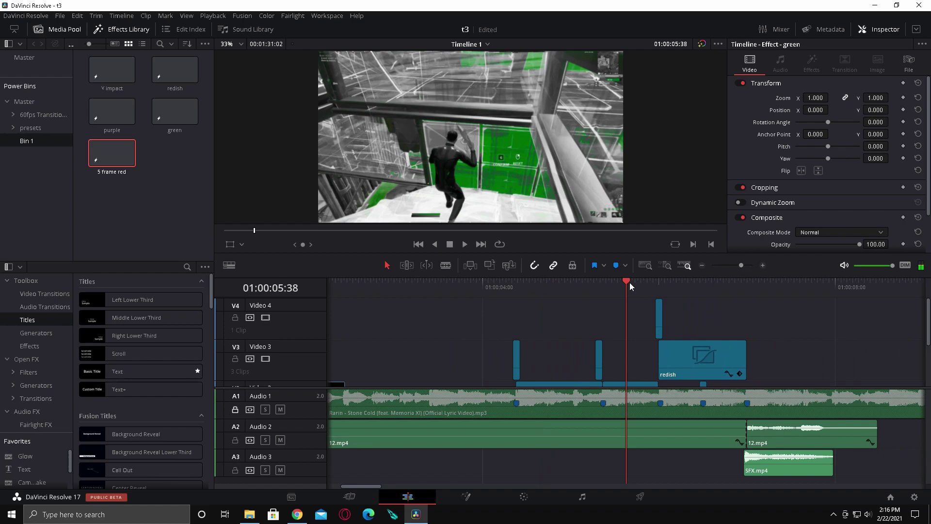
{"action": "left_click_drag", "start_coordinate": [629, 282], "coordinate": [490, 297]}
{"action": "scroll", "coordinate": [570, 327], "scroll_direction": "down", "scroll_amount": 2}
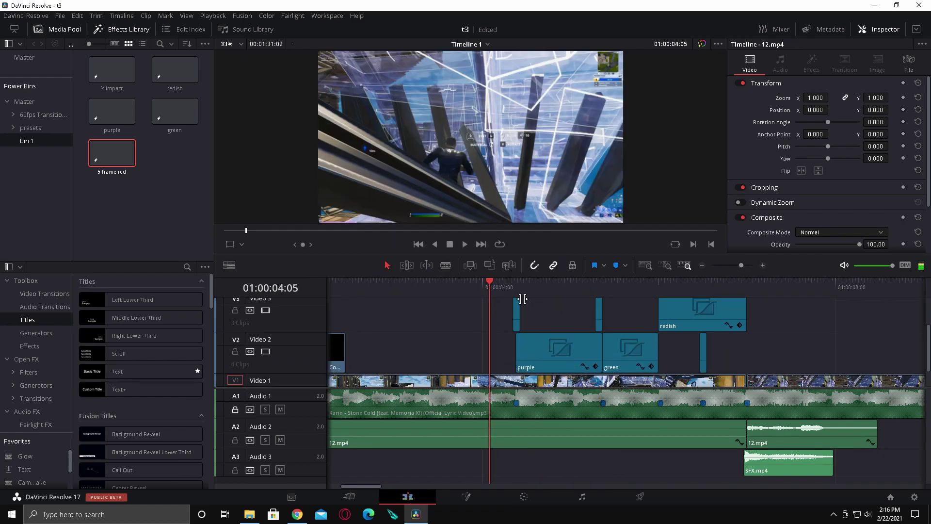
{"action": "key", "text": "space"}
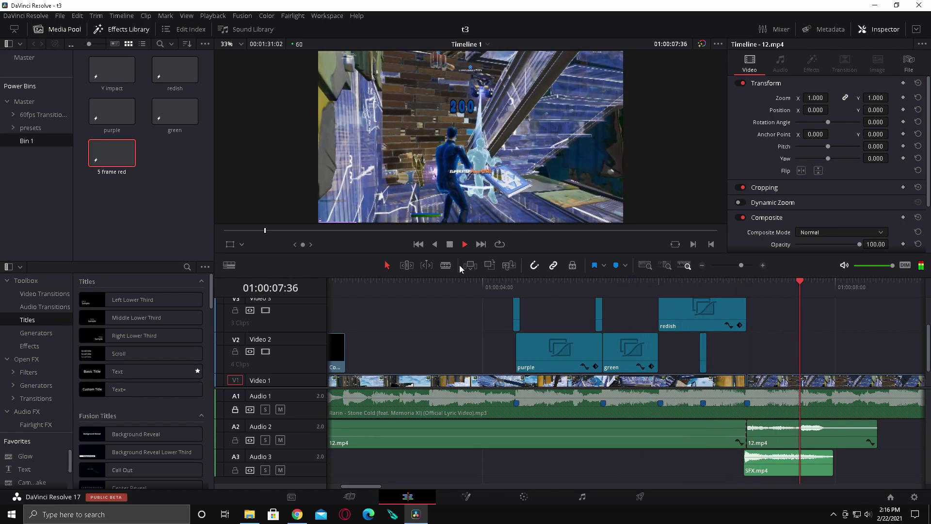
{"action": "key", "text": "space"}
Step: Place the Y impact preset on Video 2 at Marker 1, right at the cut, and play back the impact
{"action": "mouse_move", "coordinate": [800, 295]}
{"action": "left_mouse_down"}
{"action": "mouse_move", "coordinate": [735, 295]}
{"action": "mouse_move", "coordinate": [748, 295]}
{"action": "left_mouse_up"}
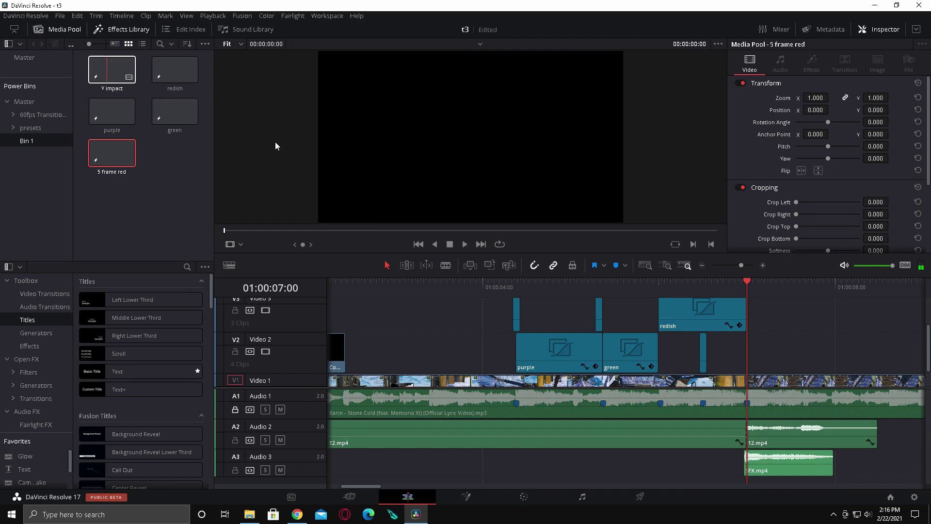
{"action": "left_click_drag", "start_coordinate": [783, 294], "coordinate": [753, 367]}
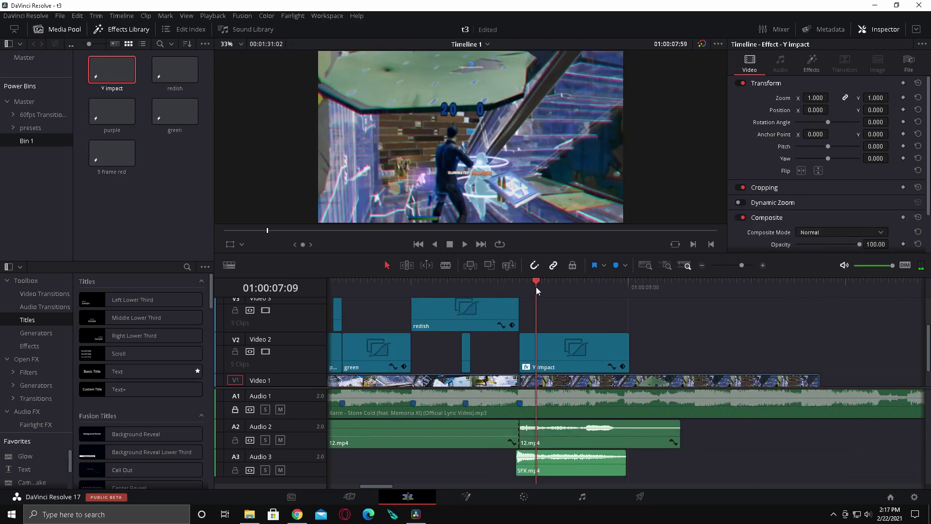
{"action": "left_click_drag", "start_coordinate": [536, 287], "coordinate": [529, 303]}
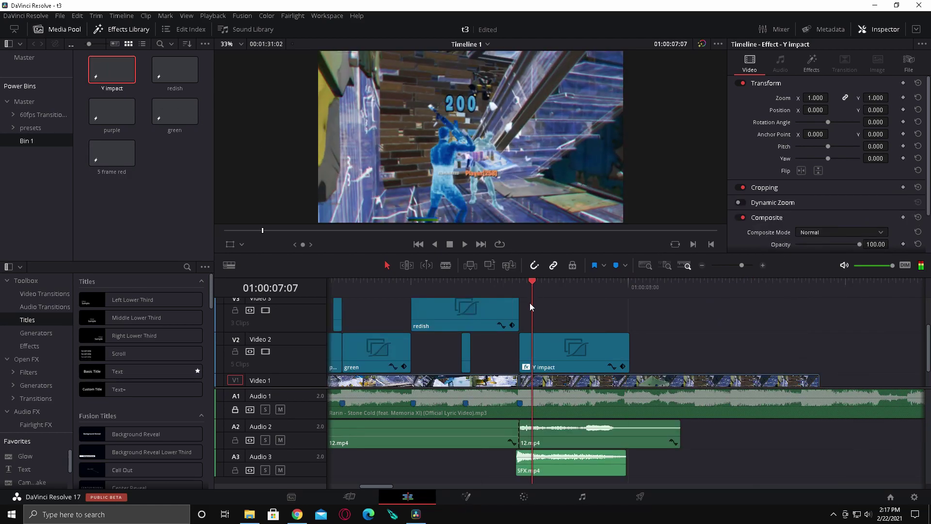
{"action": "left_click", "coordinate": [523, 282]}
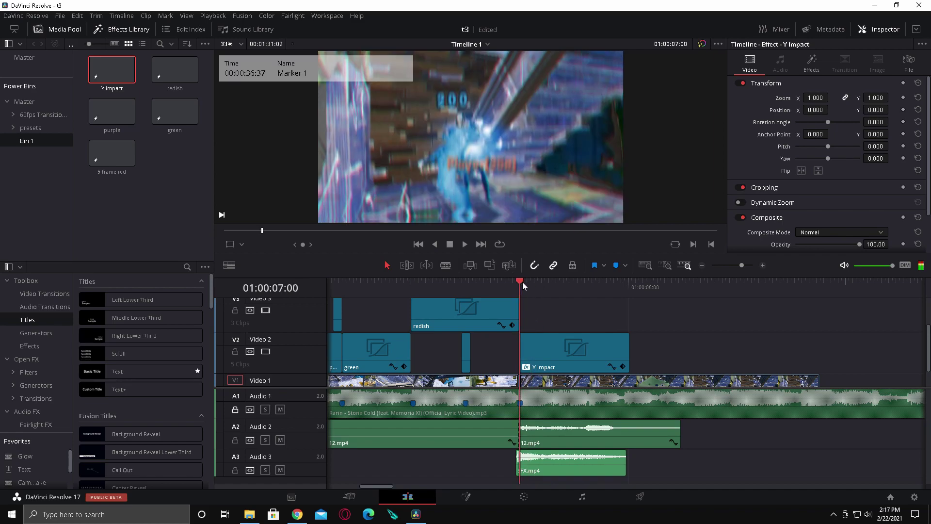
{"action": "key", "text": "space"}
{"action": "key", "text": "space"}
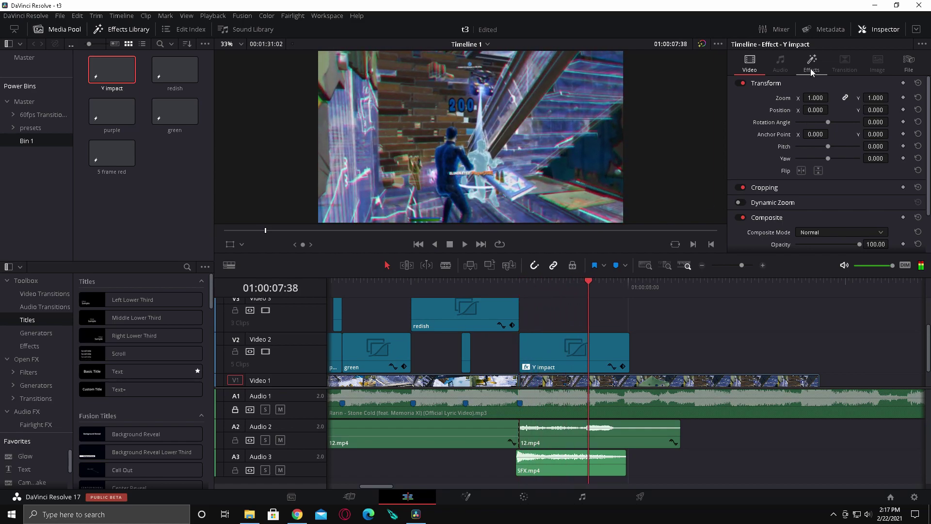
Step: Examine the keyframed Open FX settings of both S_Shake effects on the Y impact clip, stepping through its first frames from Marker 1
{"action": "left_click", "coordinate": [811, 63]}
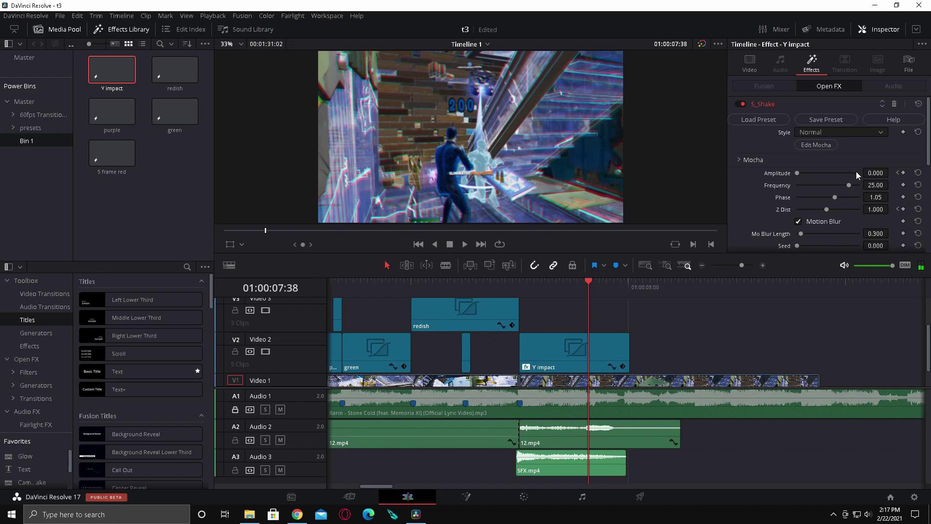
{"action": "left_click_drag", "start_coordinate": [588, 280], "coordinate": [521, 292]}
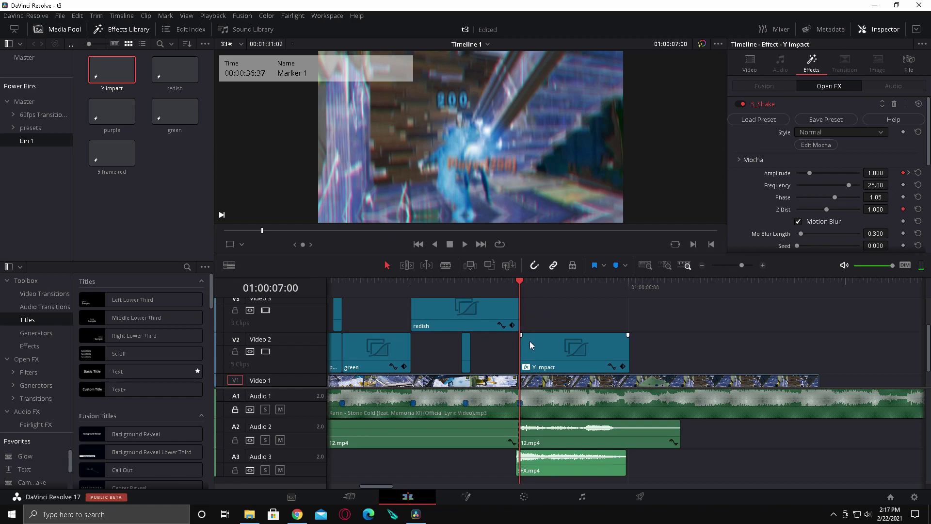
{"action": "key", "text": "space"}
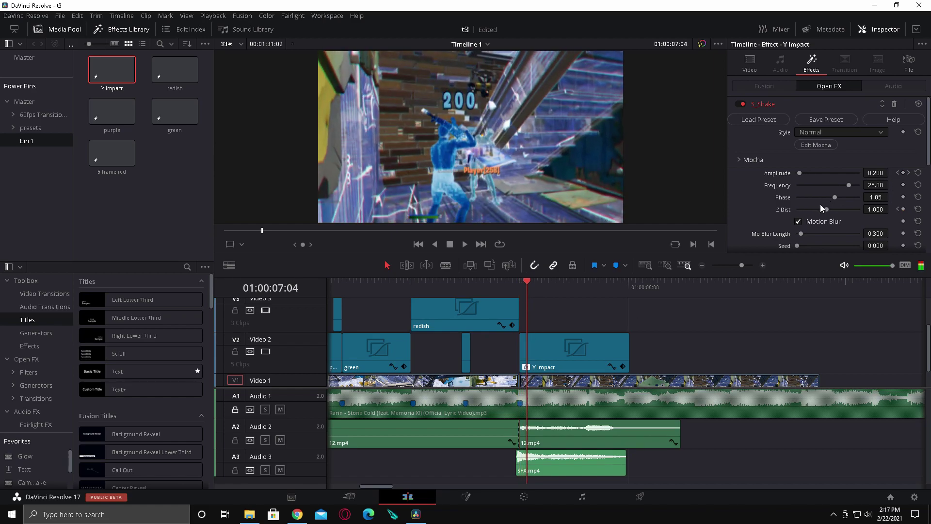
{"action": "scroll", "coordinate": [824, 203], "scroll_direction": "down", "scroll_amount": 5}
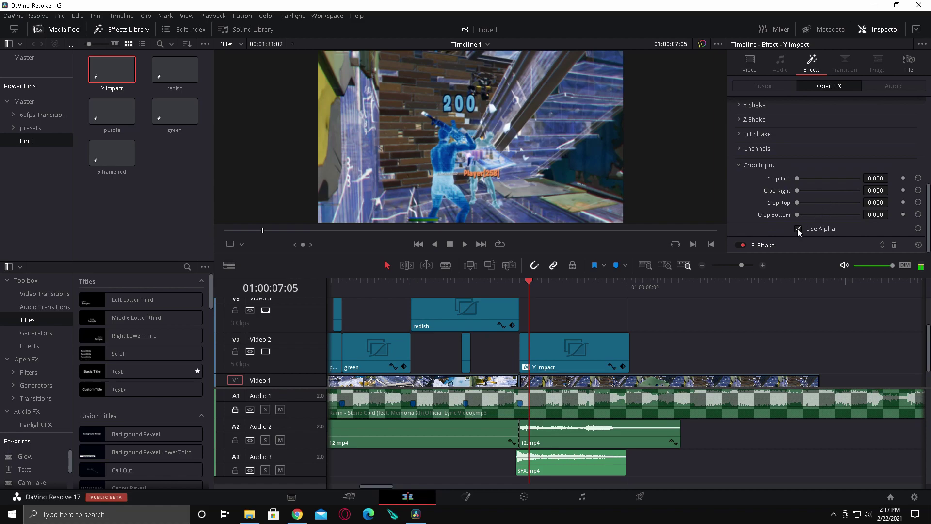
{"action": "left_click", "coordinate": [771, 246]}
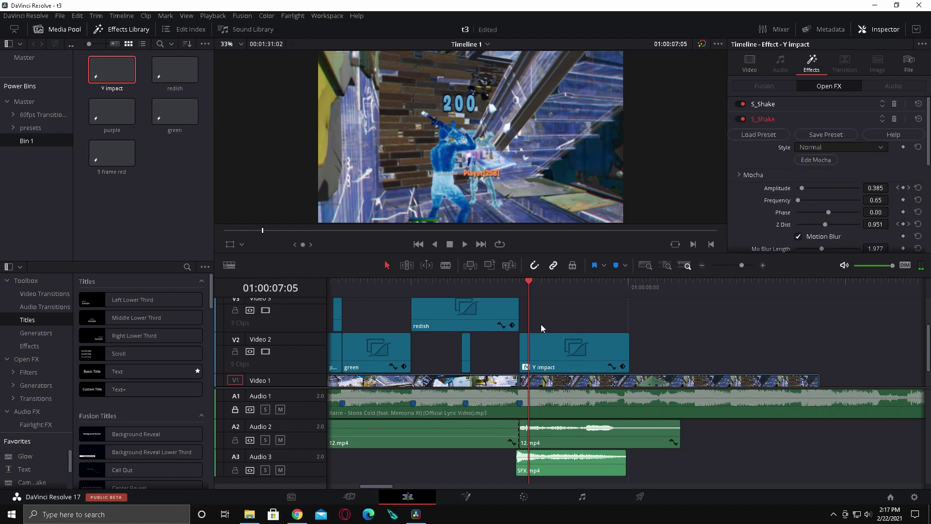
{"action": "left_click_drag", "start_coordinate": [526, 286], "coordinate": [522, 285]}
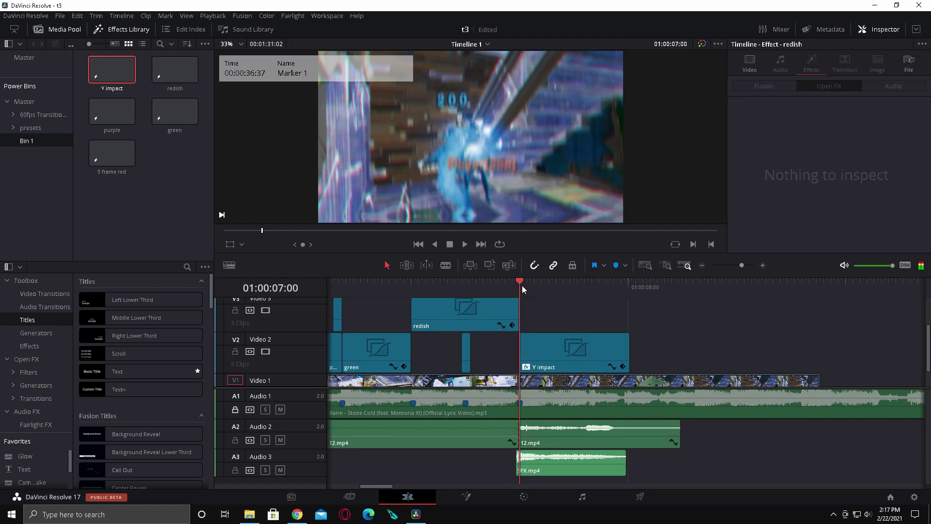
{"action": "left_click", "coordinate": [546, 345]}
{"action": "key", "text": "Right"}
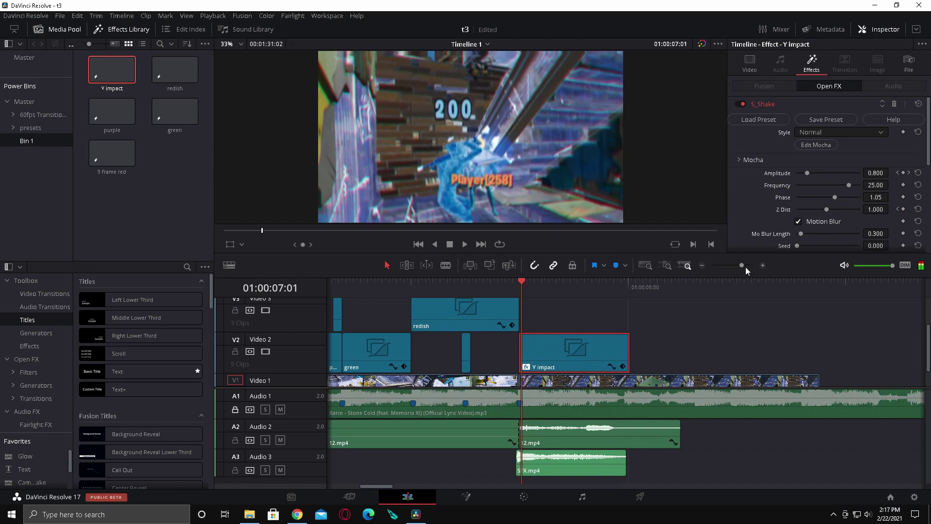
{"action": "key", "text": "Left"}
{"action": "scroll", "coordinate": [800, 193], "scroll_direction": "down", "scroll_amount": 6}
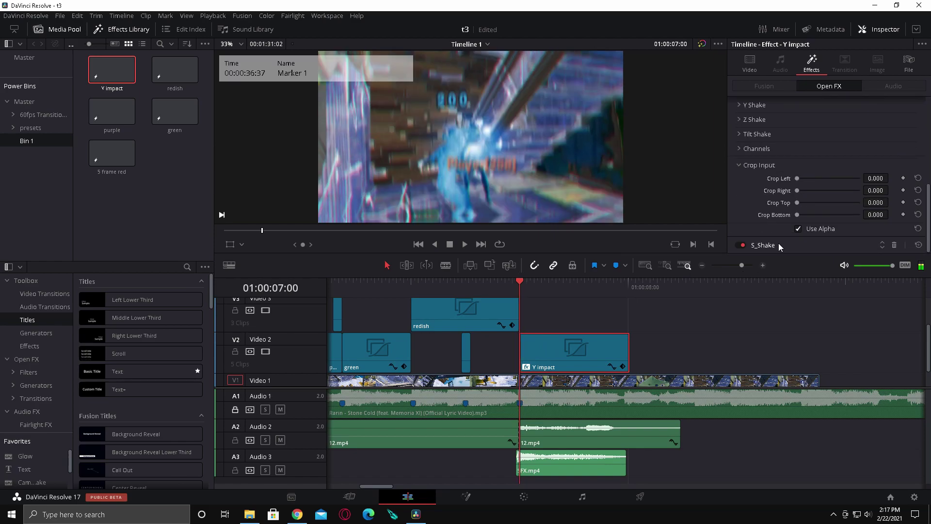
{"action": "scroll", "coordinate": [778, 243], "scroll_direction": "down", "scroll_amount": 4}
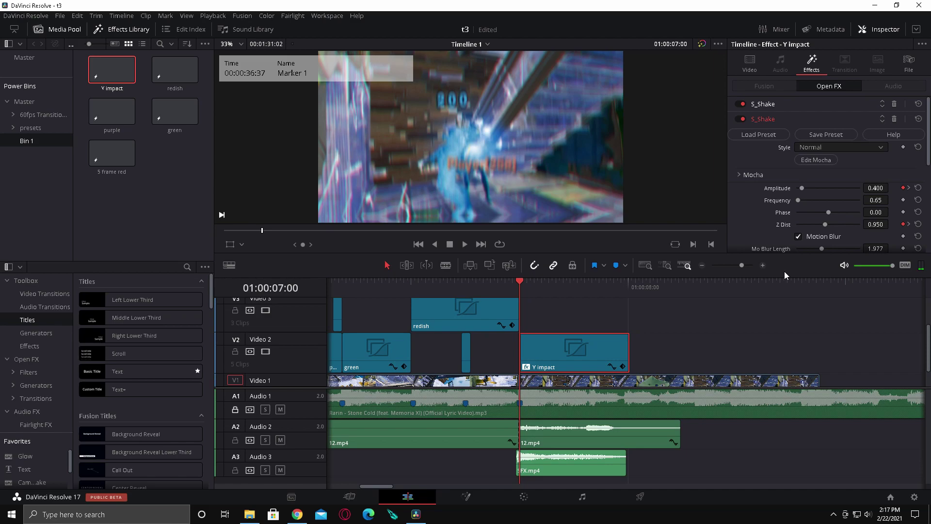
Step: Set the second S_Shake's amplitude to 0.1 at 01:00:08:00, the end of the Y impact clip, and return the playhead to Marker 1
{"action": "left_click", "coordinate": [622, 285]}
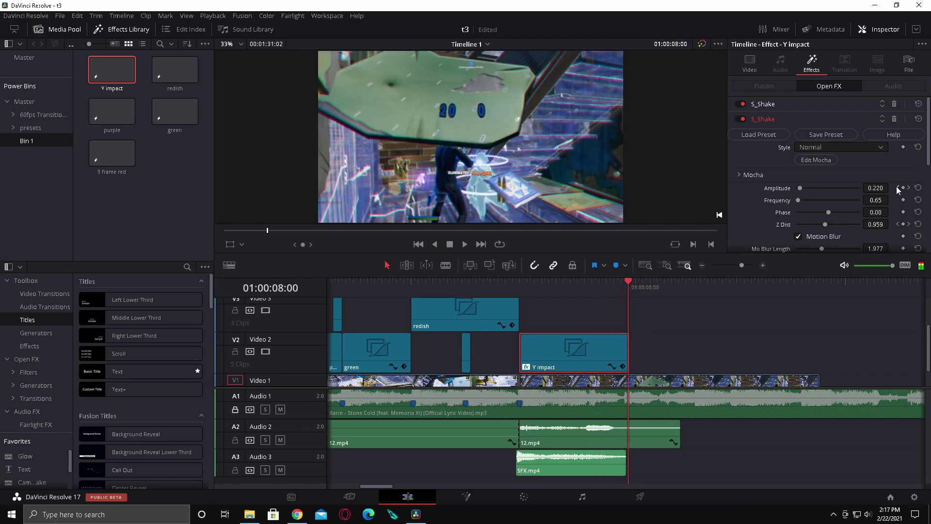
{"action": "left_click", "coordinate": [877, 189]}
{"action": "key", "text": "ctrl+a"}
{"action": "type", "text": "0.1"}
{"action": "key", "text": "Return"}
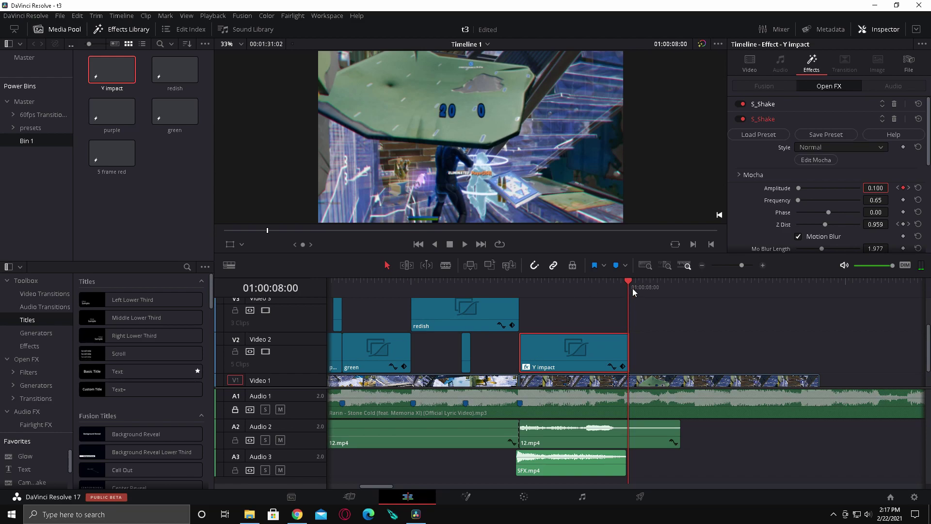
{"action": "left_click_drag", "start_coordinate": [632, 291], "coordinate": [525, 293]}
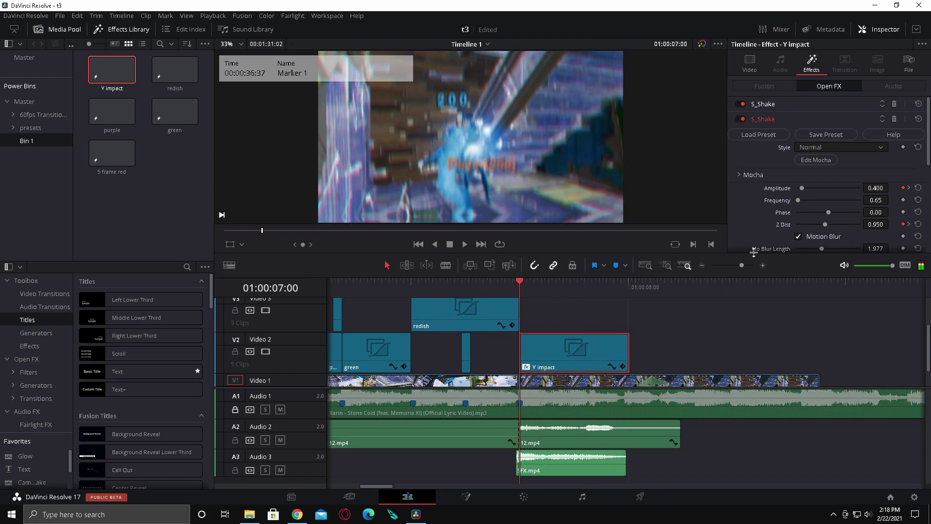
{"action": "left_click_drag", "start_coordinate": [737, 263], "coordinate": [735, 268]}
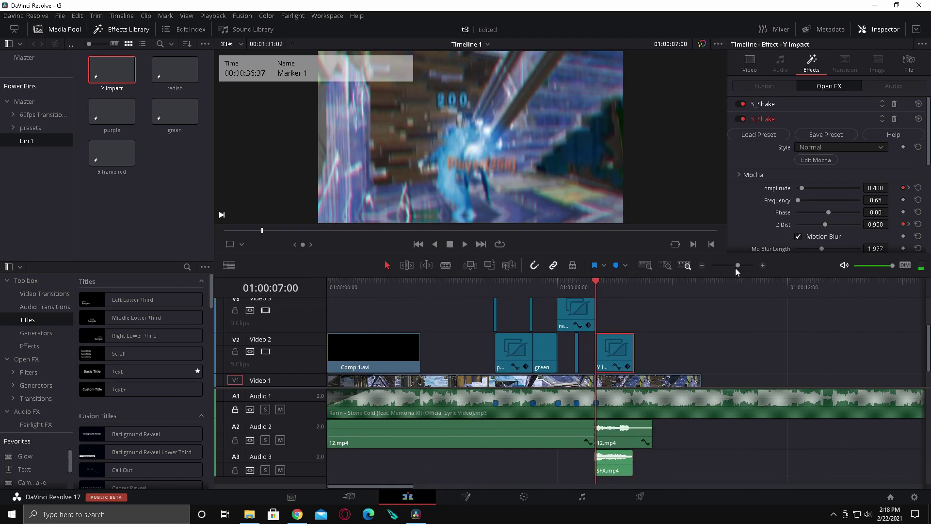